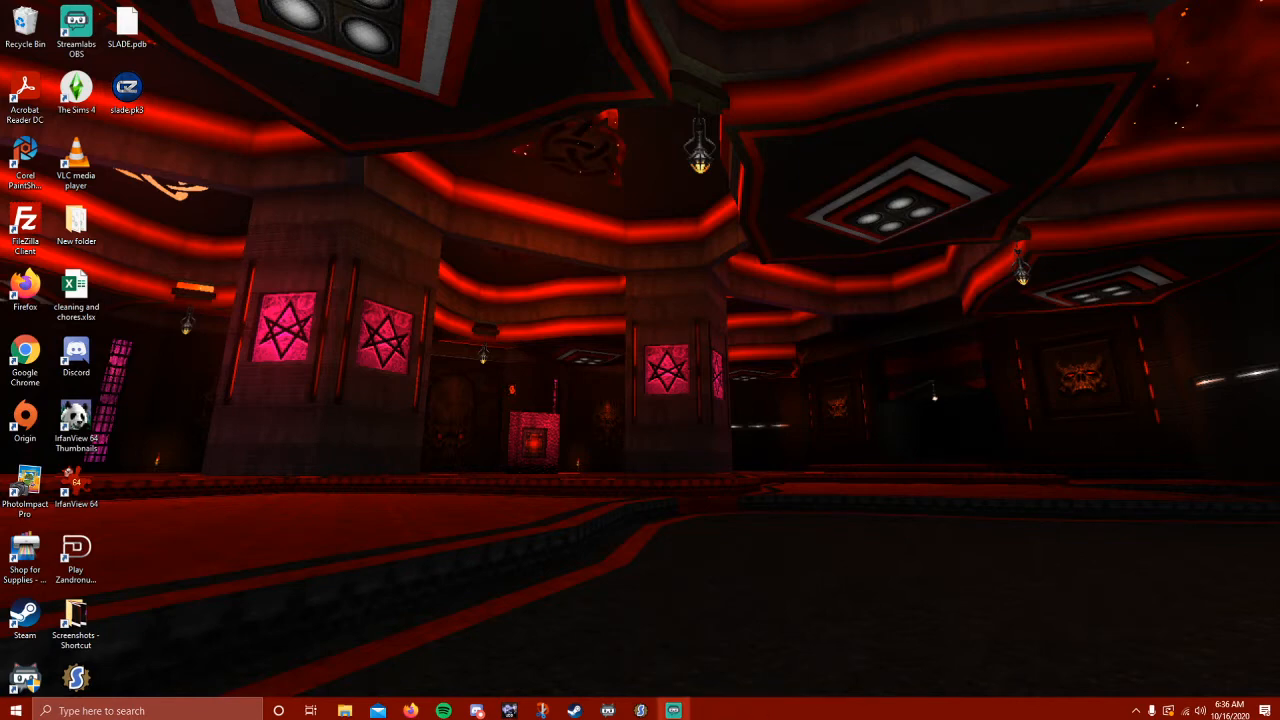
- Switch to SLADE and open the recent archive OTEX_1.1.WAD alongside GENOCIDE.wad
{"action": "left_click", "coordinate": [630, 710]}
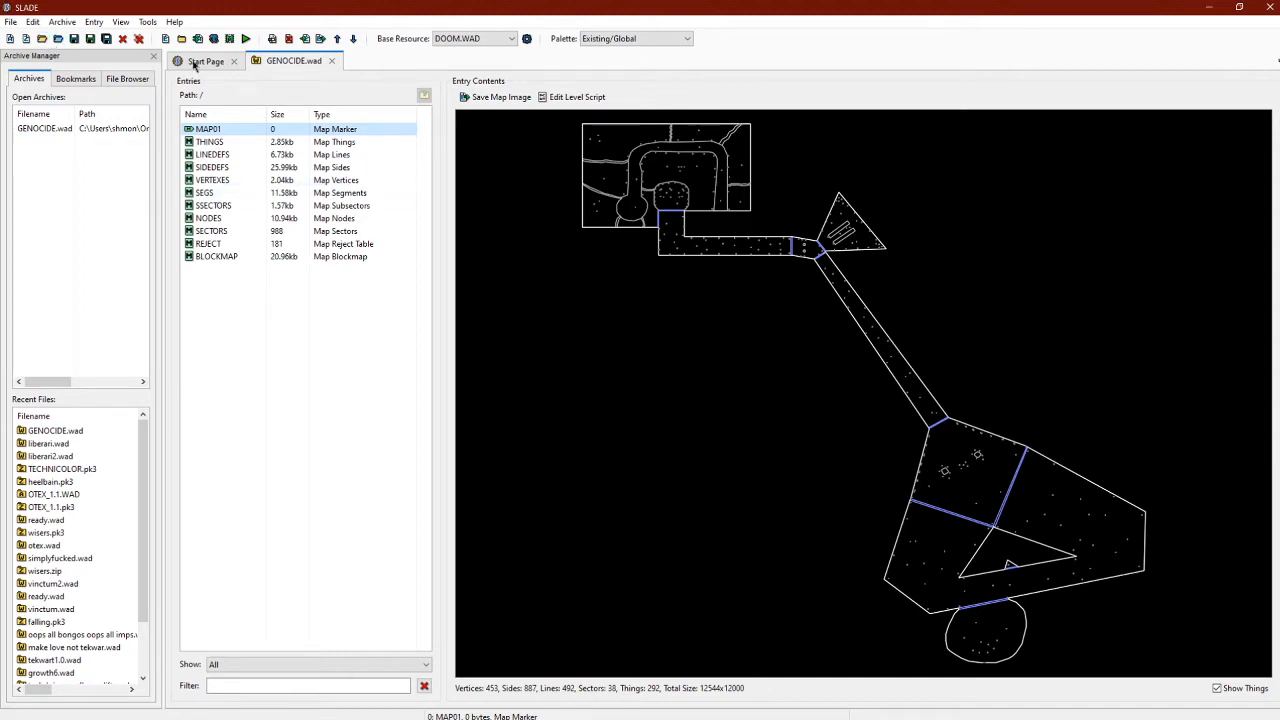
{"action": "left_click", "coordinate": [196, 62]}
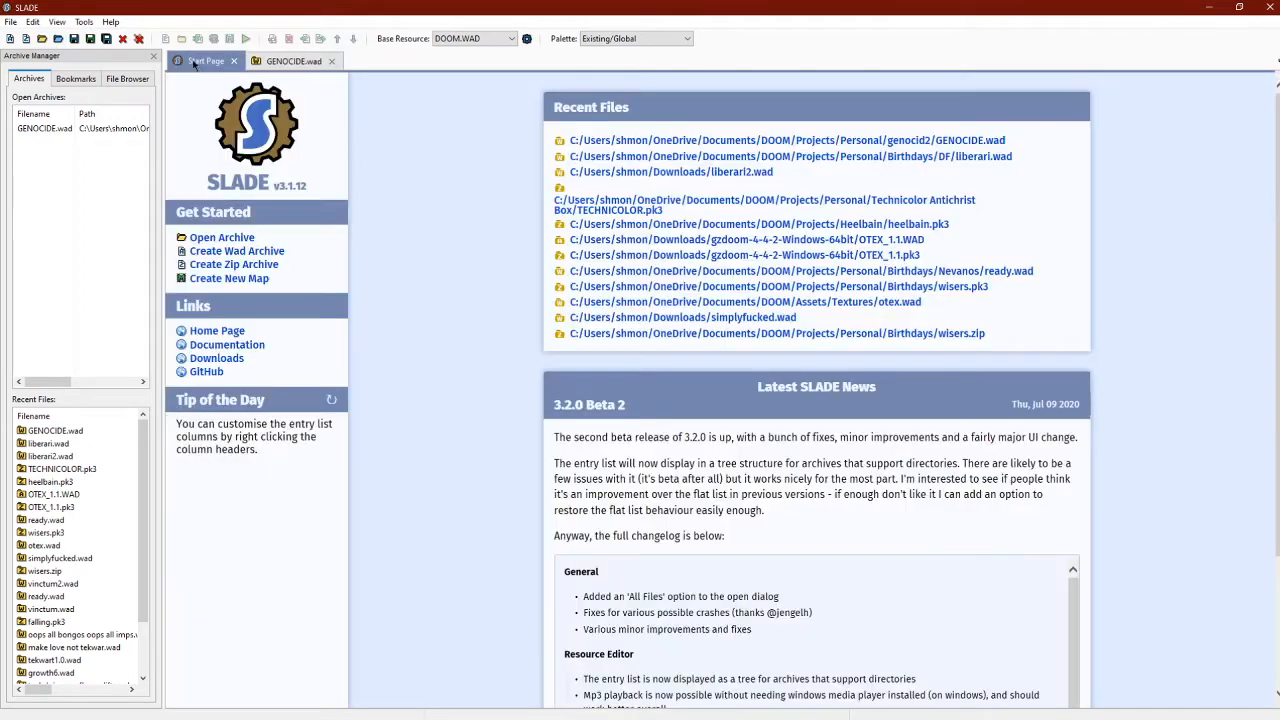
{"action": "left_click", "coordinate": [910, 240]}
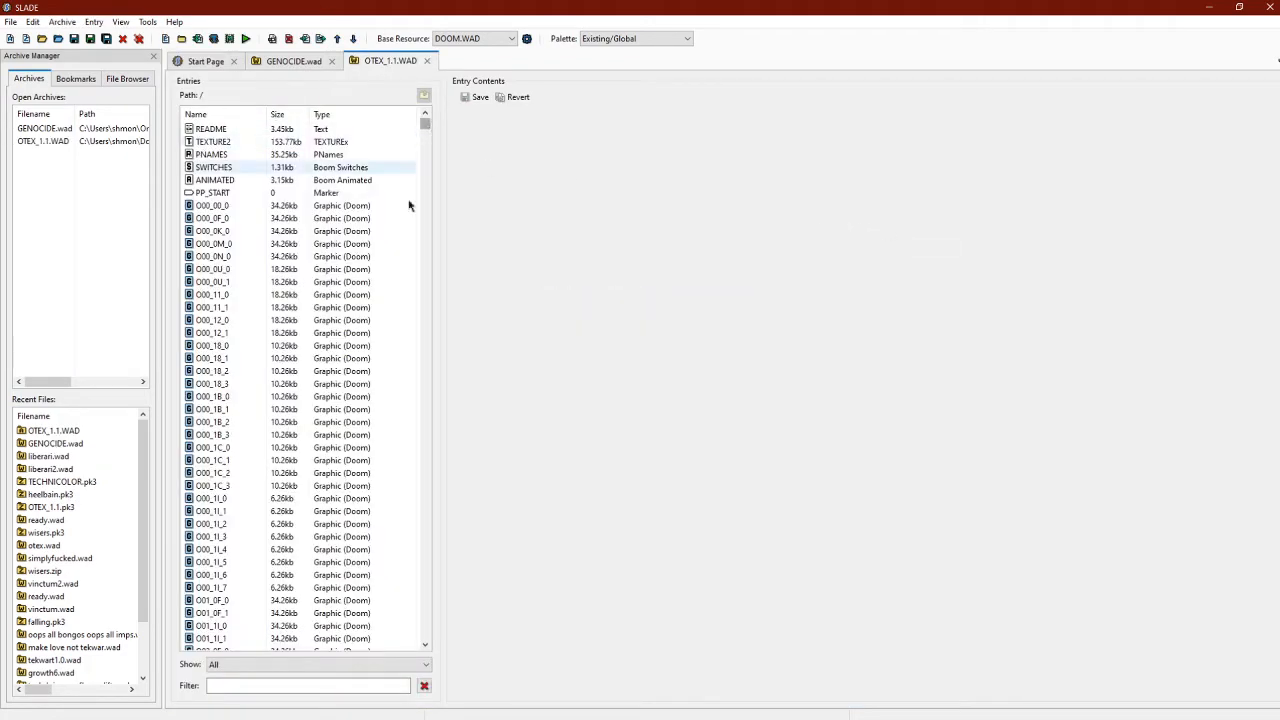
- Filter the OTEX_1.1.WAD entries by "osk" and copy the OSKY01 graphic into GENOCIDE.wad
{"action": "left_click", "coordinate": [303, 687]}
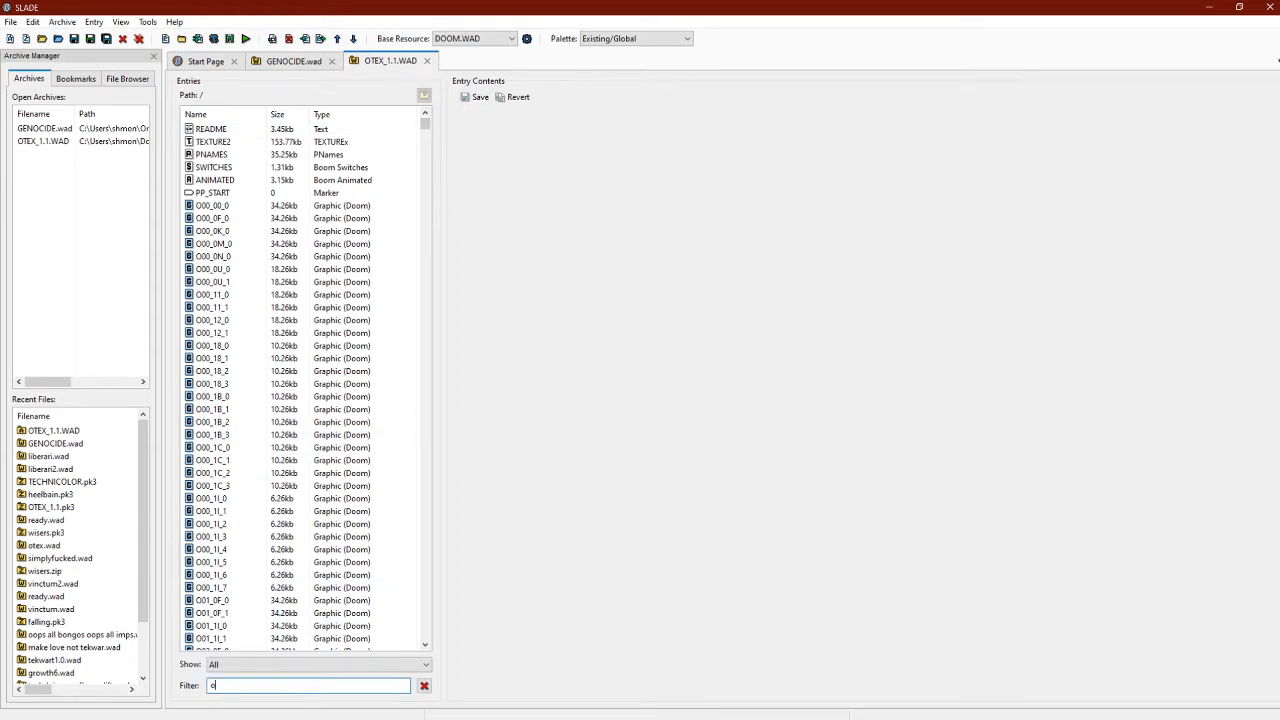
{"action": "type", "text": "osk"}
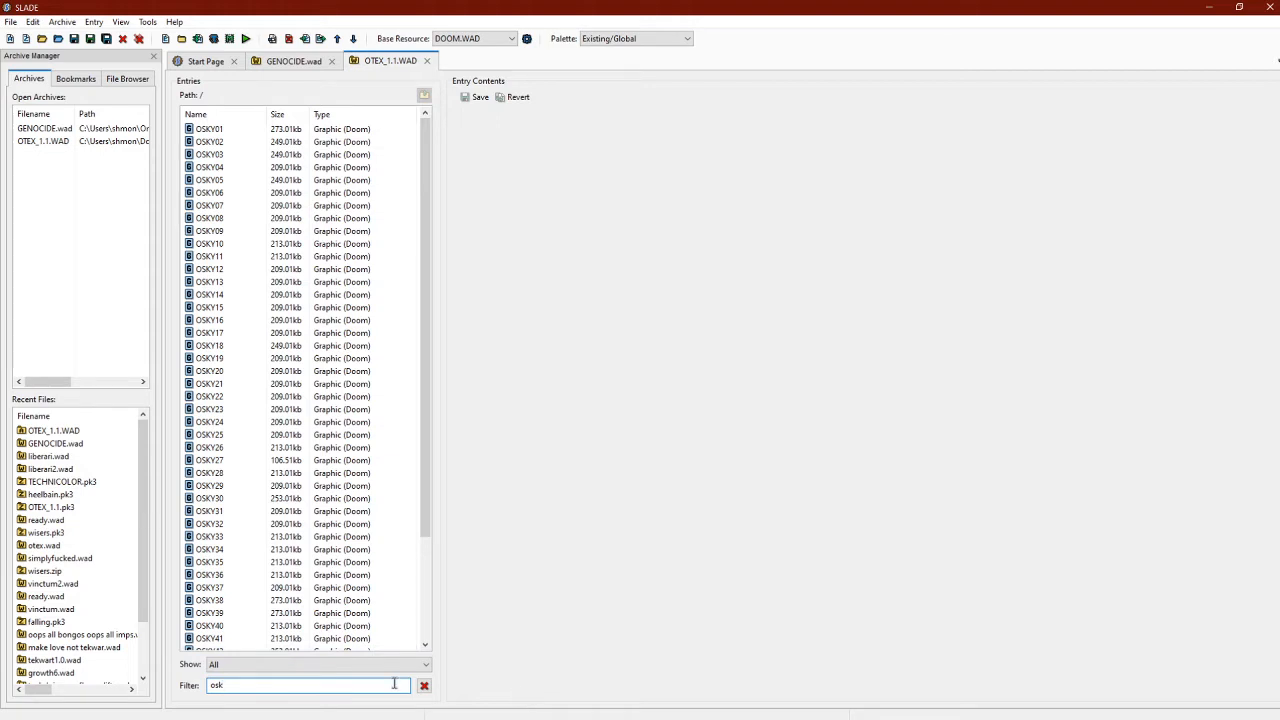
{"action": "left_click", "coordinate": [302, 132]}
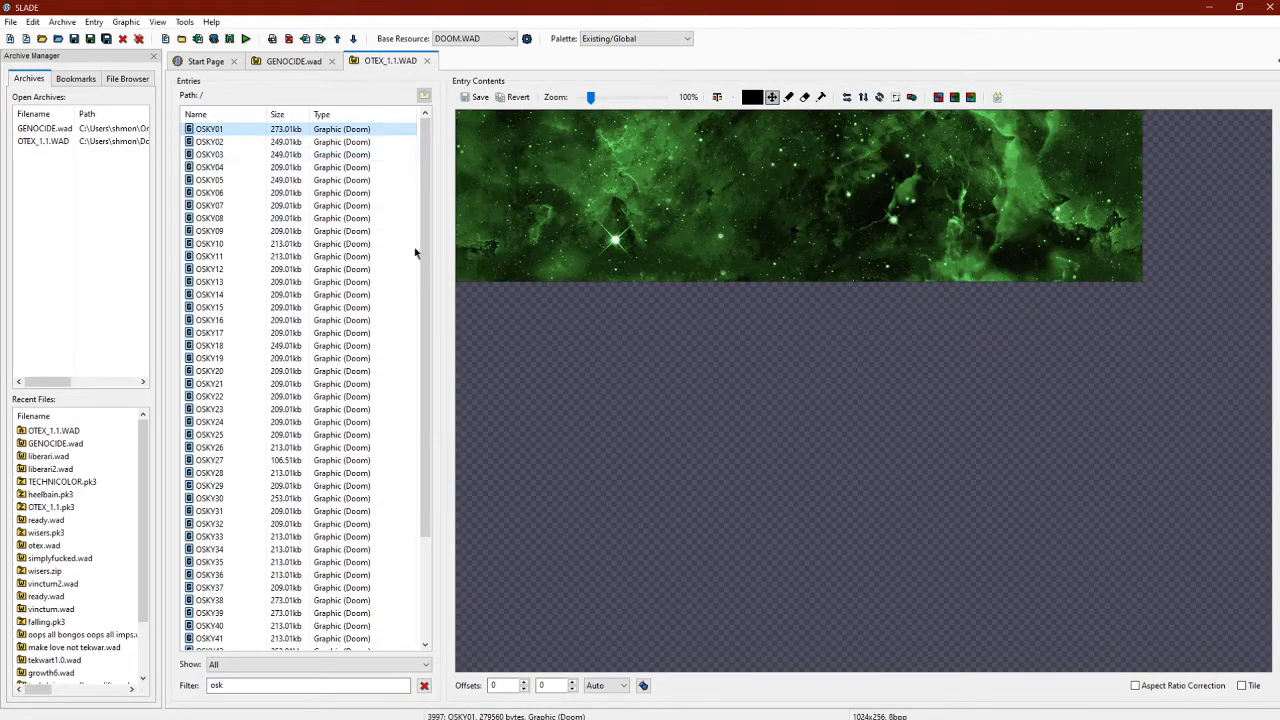
{"action": "left_click", "coordinate": [369, 131]}
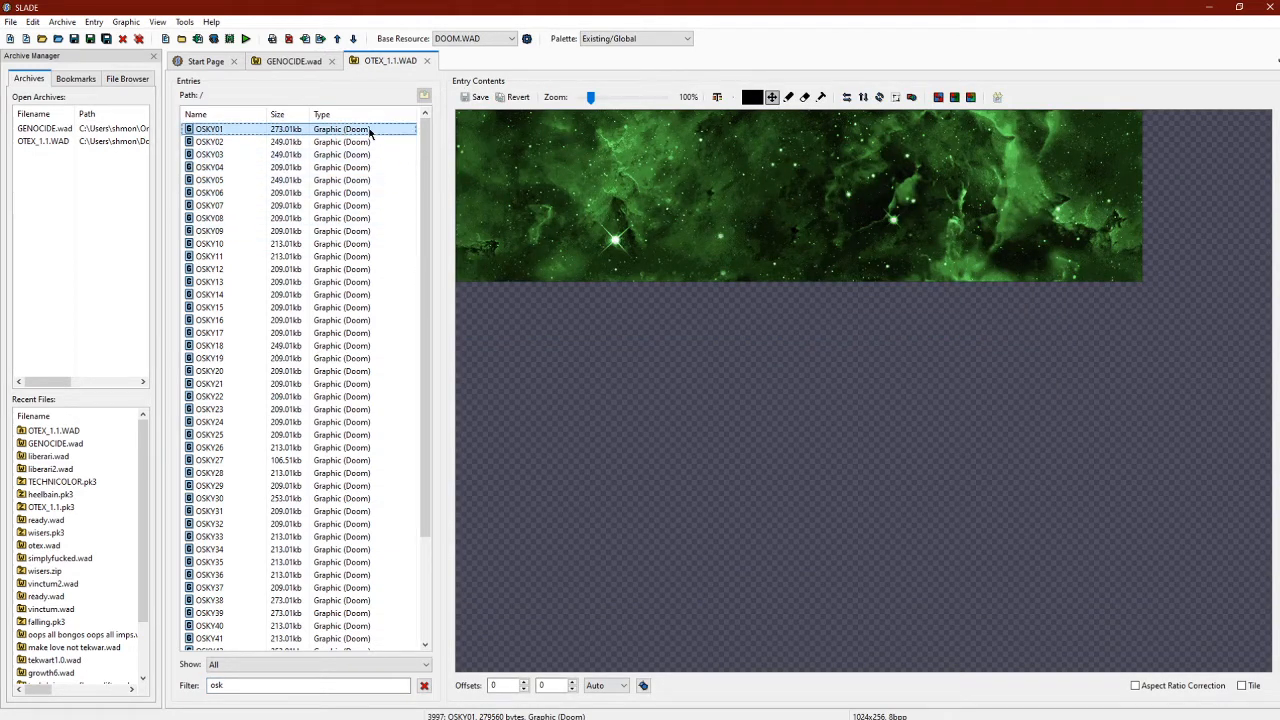
{"action": "left_click", "coordinate": [296, 64]}
{"action": "key", "text": "ctrl+v"}
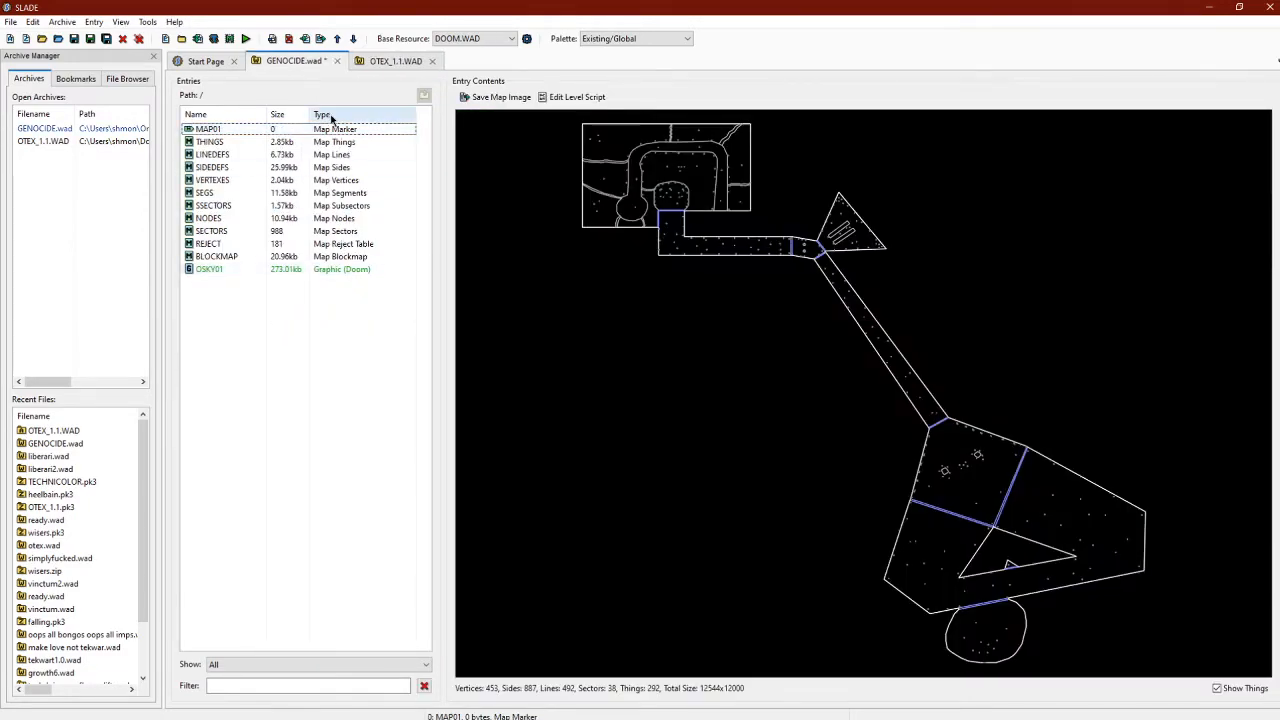
- Clear the OTEX_1.1.WAD filter and copy its PP_START marker into GENOCIDE.wad between BLOCKMAP and OSKY01
{"action": "left_click", "coordinate": [366, 63]}
{"action": "left_click", "coordinate": [424, 686]}
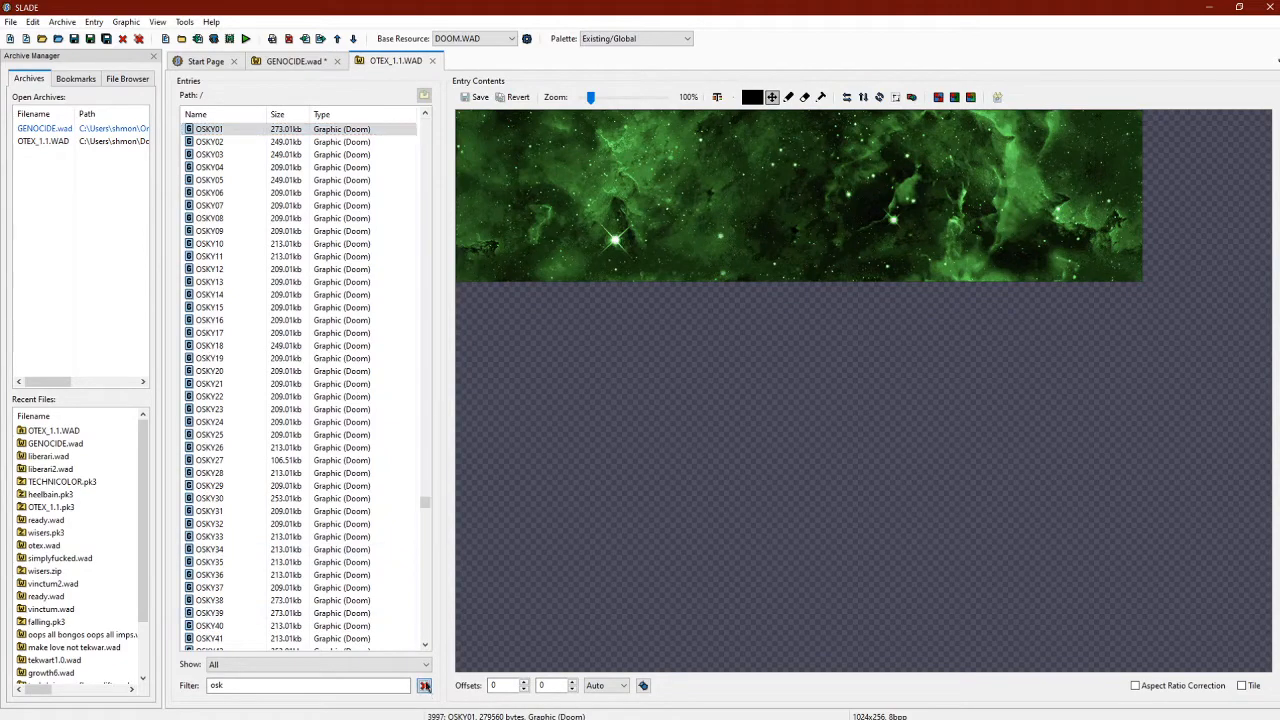
{"action": "left_click_drag", "start_coordinate": [427, 504], "coordinate": [437, 117]}
{"action": "scroll", "coordinate": [389, 187], "scroll_direction": "down", "scroll_amount": 6}
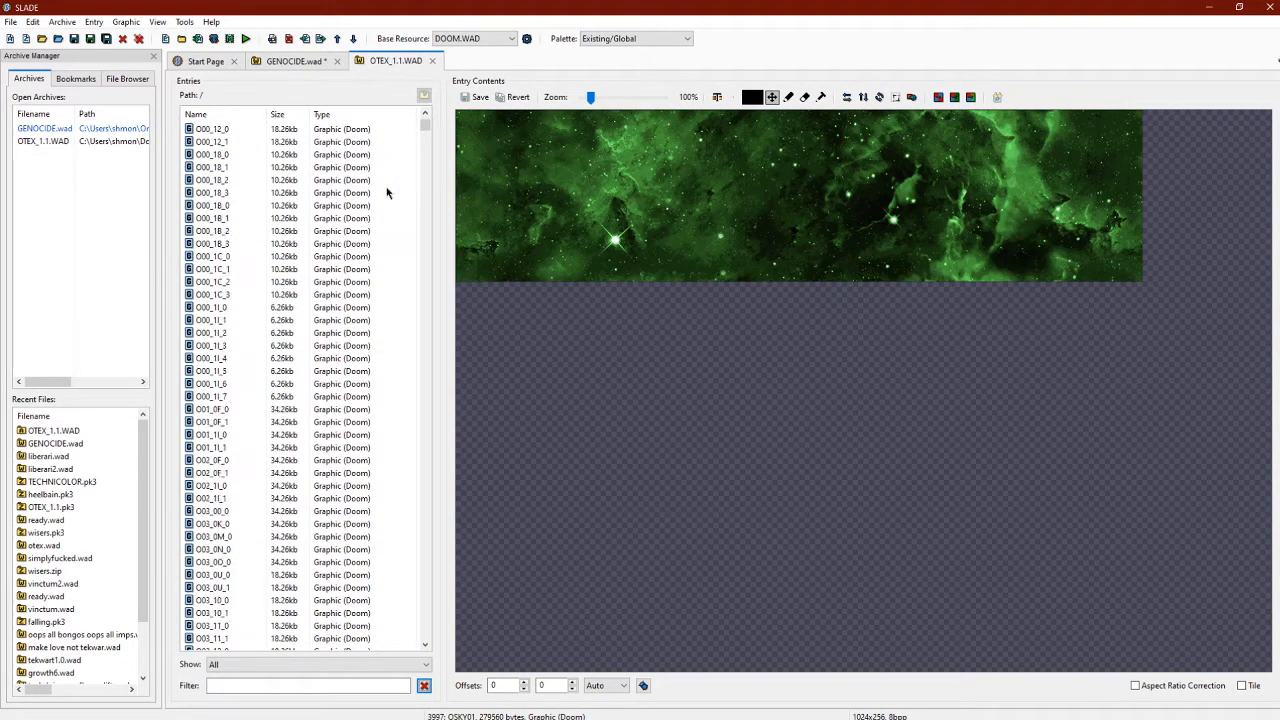
{"action": "mouse_move", "coordinate": [427, 124]}
{"action": "left_mouse_down"}
{"action": "mouse_move", "coordinate": [400, 643]}
{"action": "mouse_move", "coordinate": [441, 112]}
{"action": "left_mouse_up"}
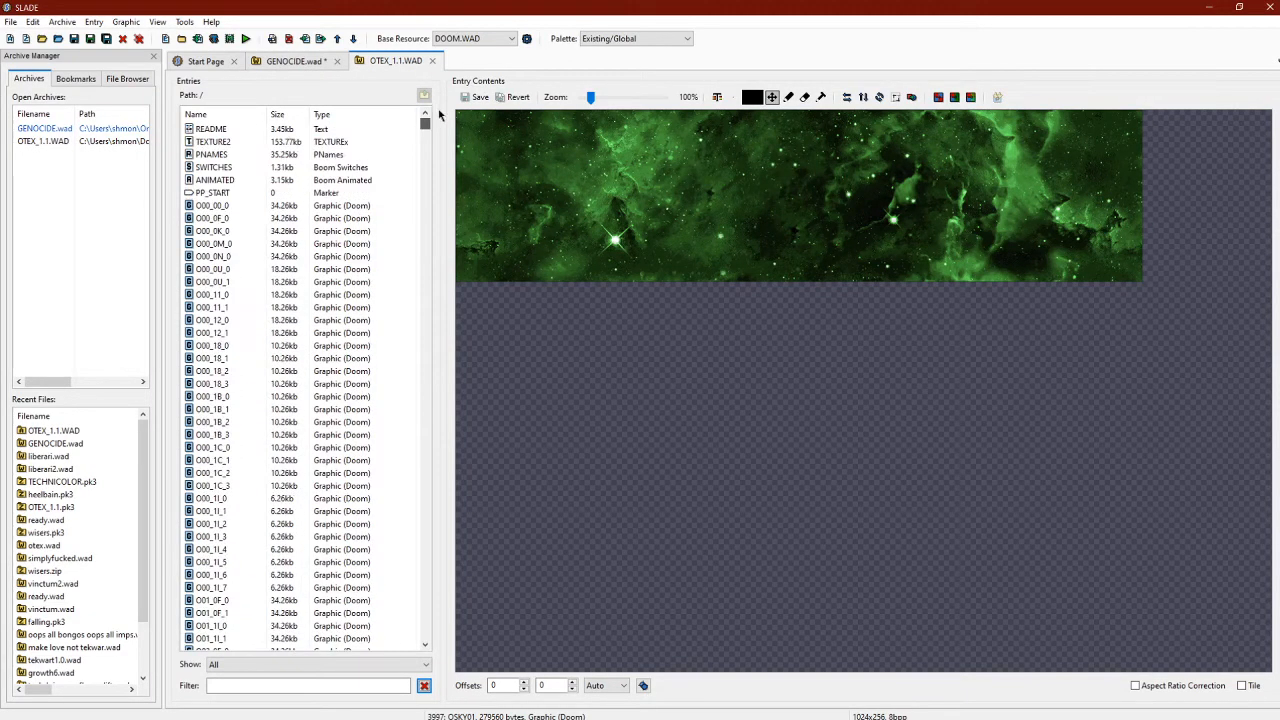
{"action": "left_click", "coordinate": [240, 195]}
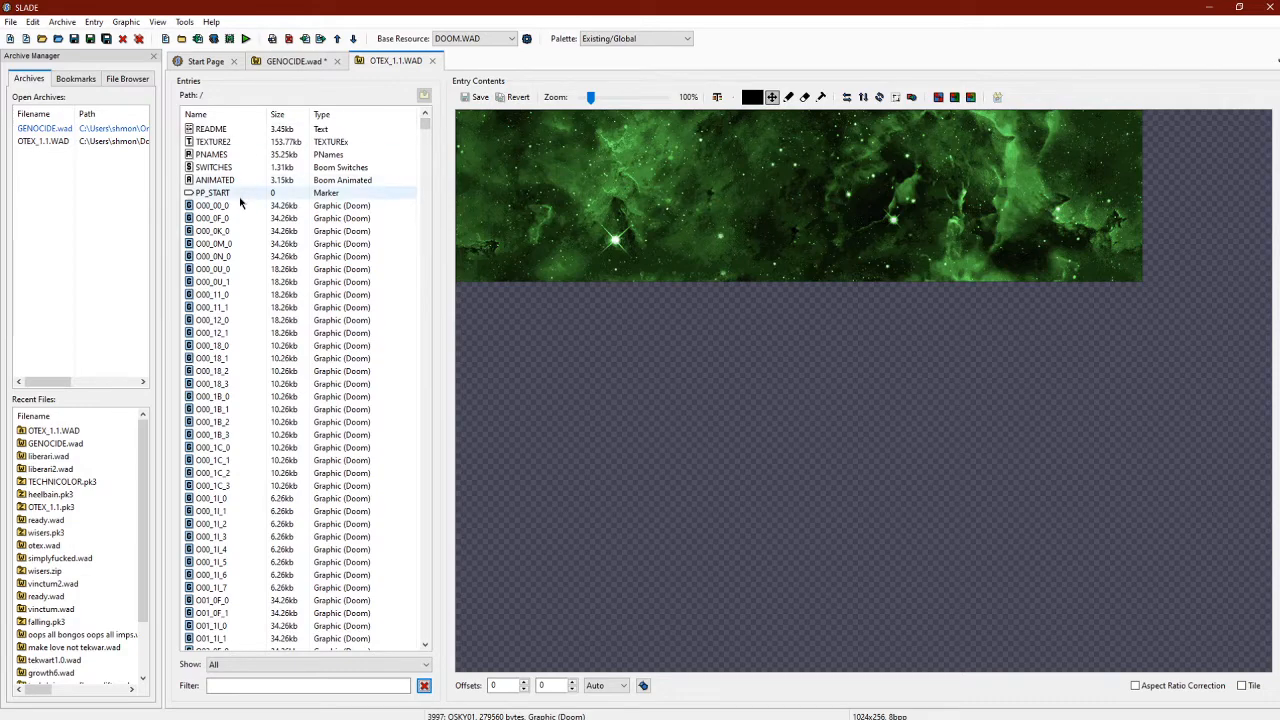
{"action": "left_click", "coordinate": [295, 61]}
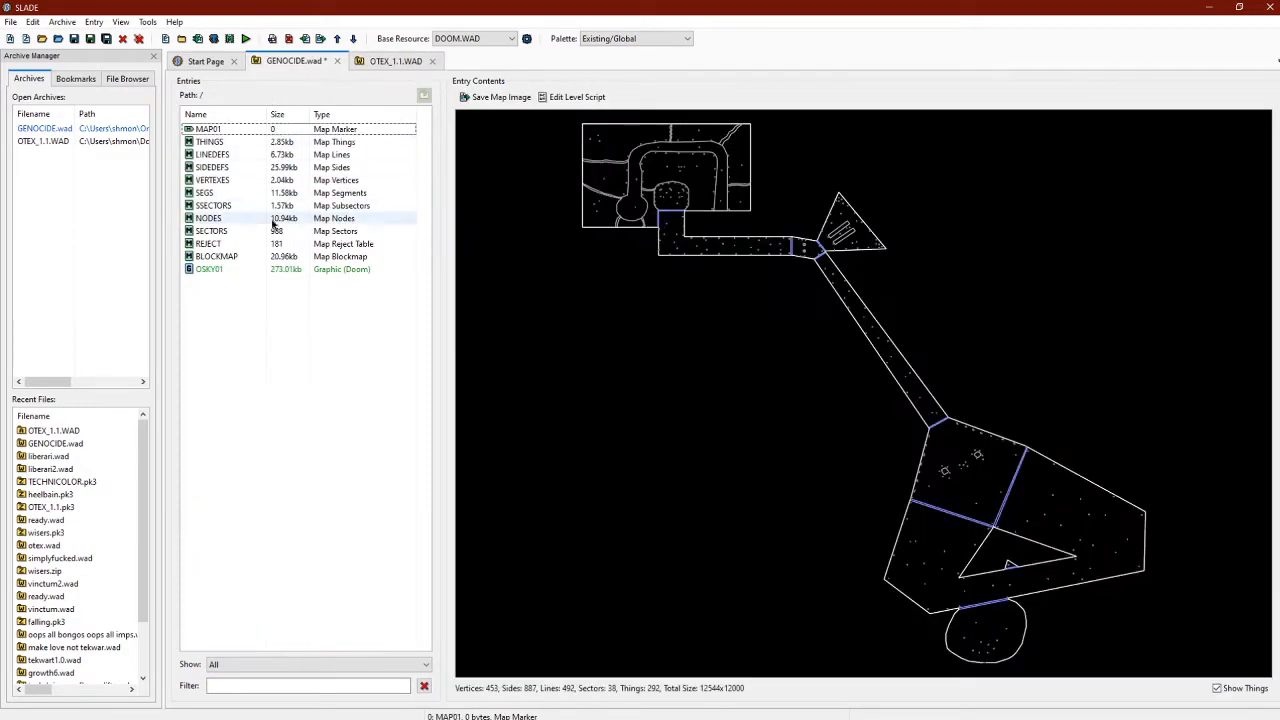
{"action": "left_click", "coordinate": [268, 256]}
{"action": "key", "text": "ctrl+v"}
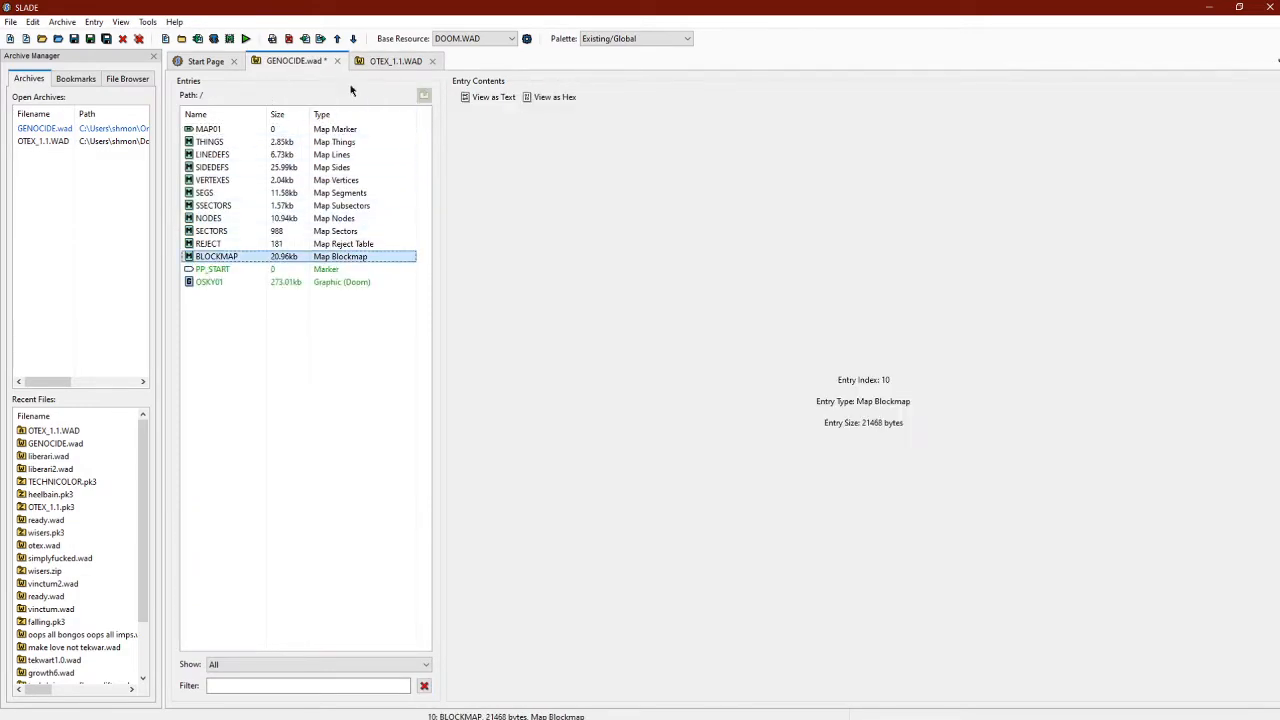
- Find the PP_END marker in OTEX_1.1.WAD with the filter "pp", copy it below OSKY01 in GENOCIDE.wad, and save the archive
{"action": "left_click", "coordinate": [395, 61]}
{"action": "left_click_drag", "start_coordinate": [425, 122], "coordinate": [399, 643]}
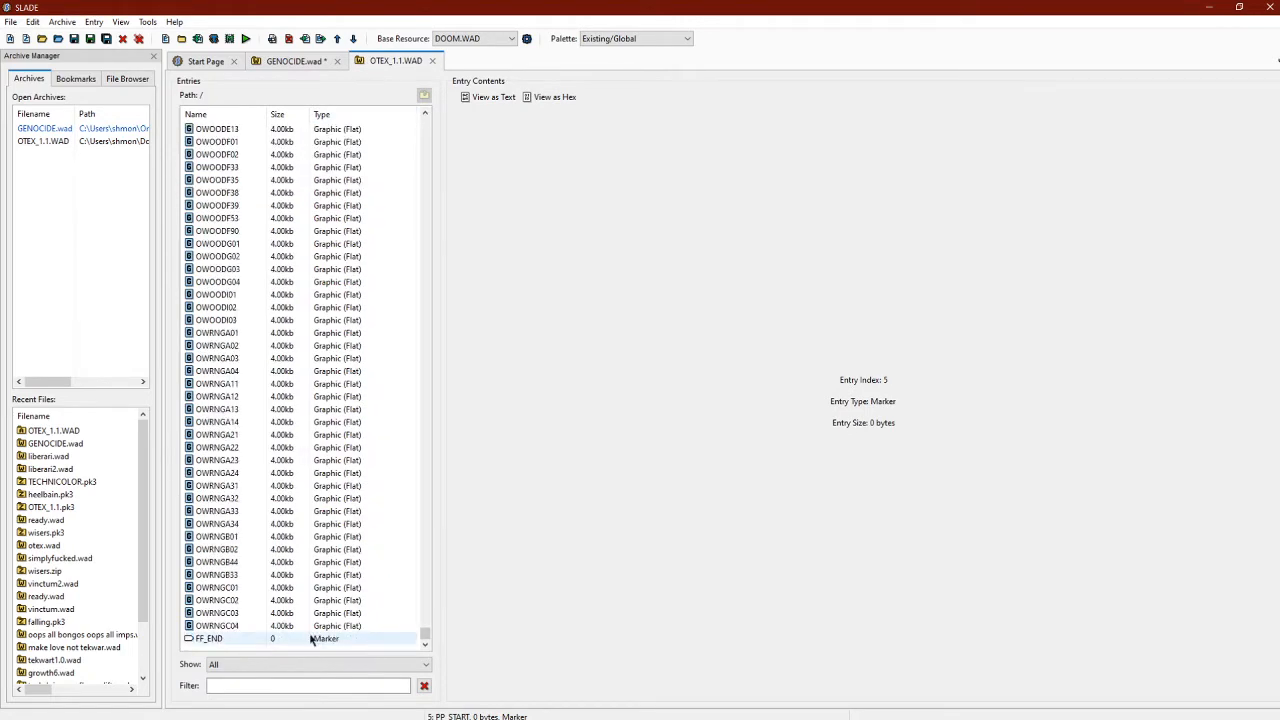
{"action": "scroll", "coordinate": [318, 620], "scroll_direction": "up", "scroll_amount": 12}
{"action": "left_click", "coordinate": [280, 687]}
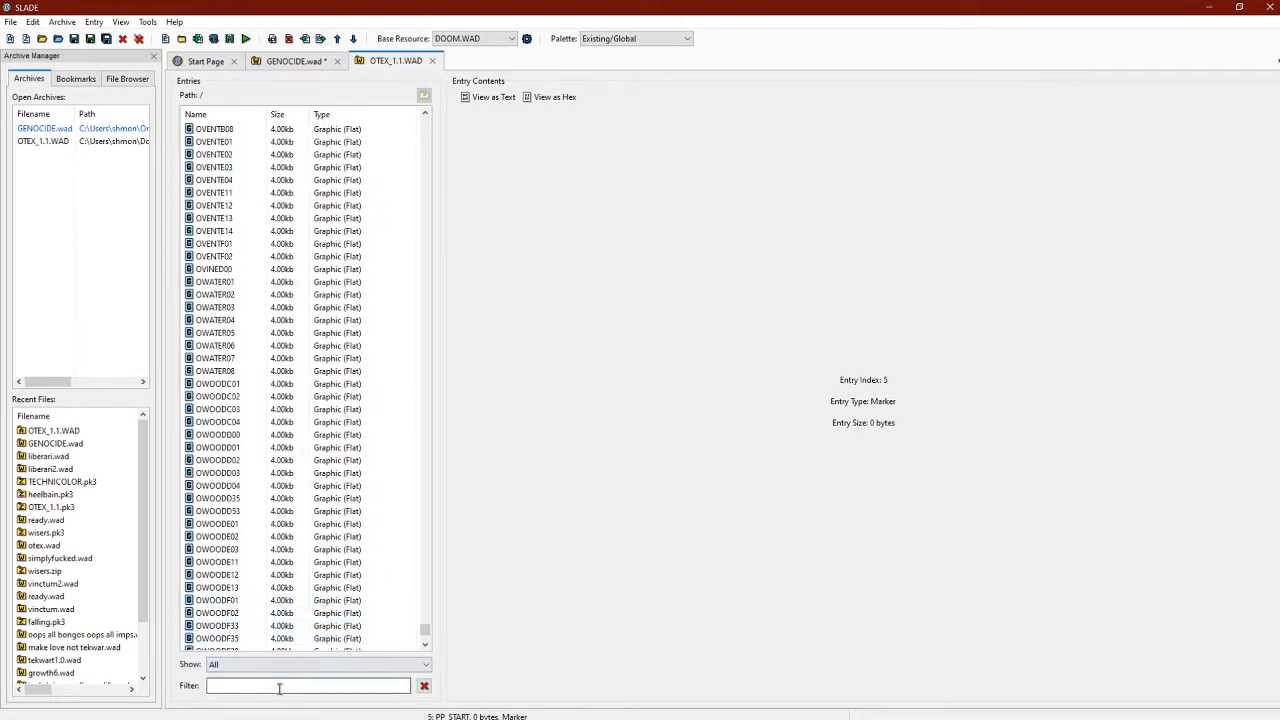
{"action": "type", "text": "pp"}
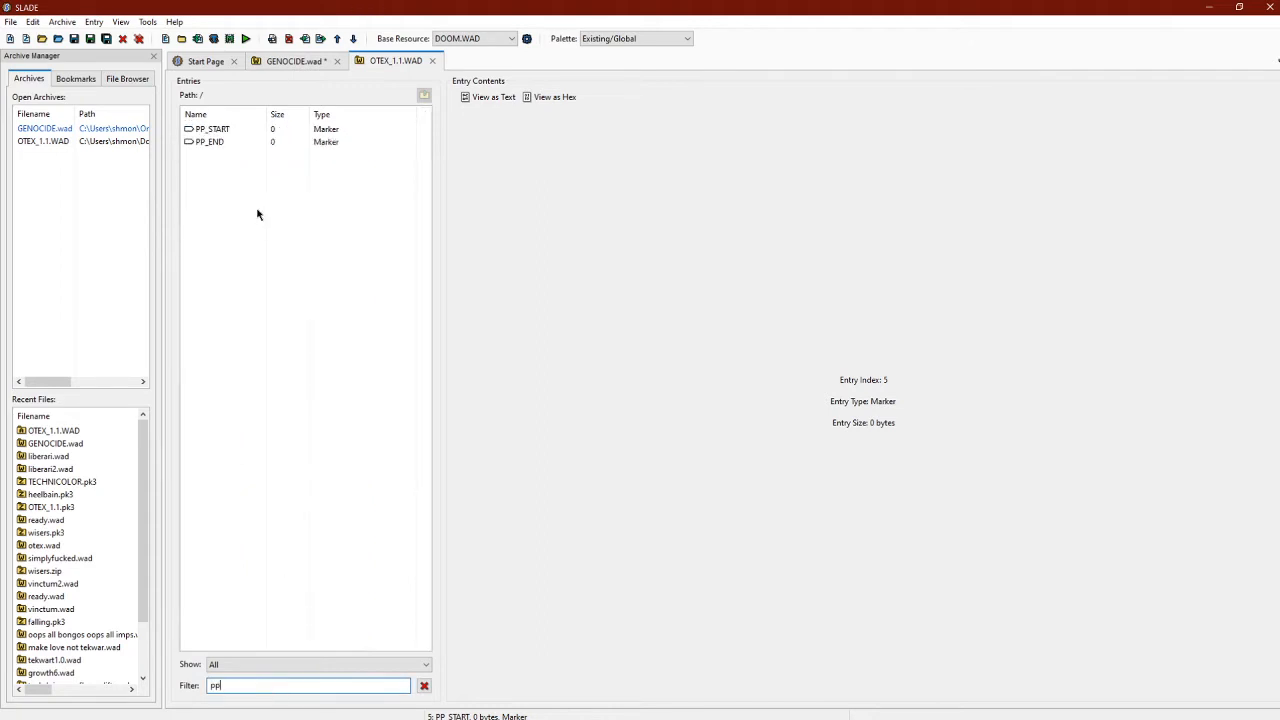
{"action": "left_click", "coordinate": [262, 142]}
{"action": "left_click", "coordinate": [275, 64]}
{"action": "left_click", "coordinate": [229, 317]}
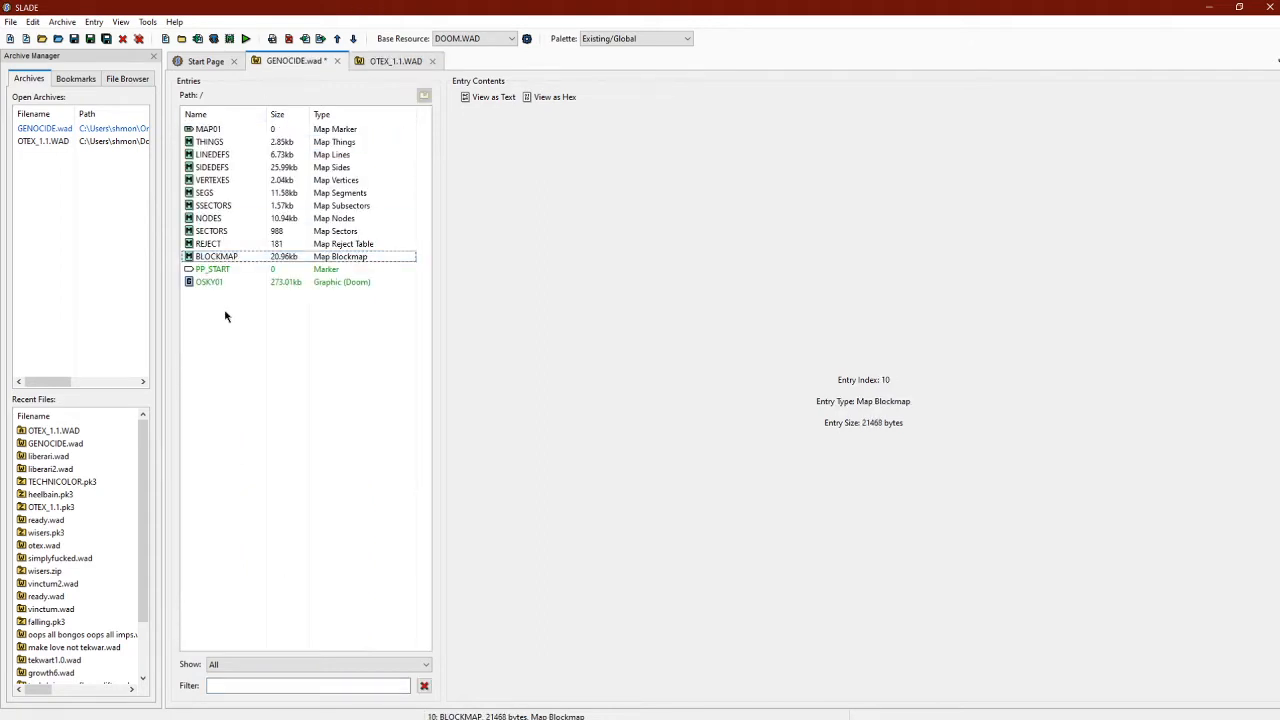
{"action": "key", "text": "ctrl+v"}
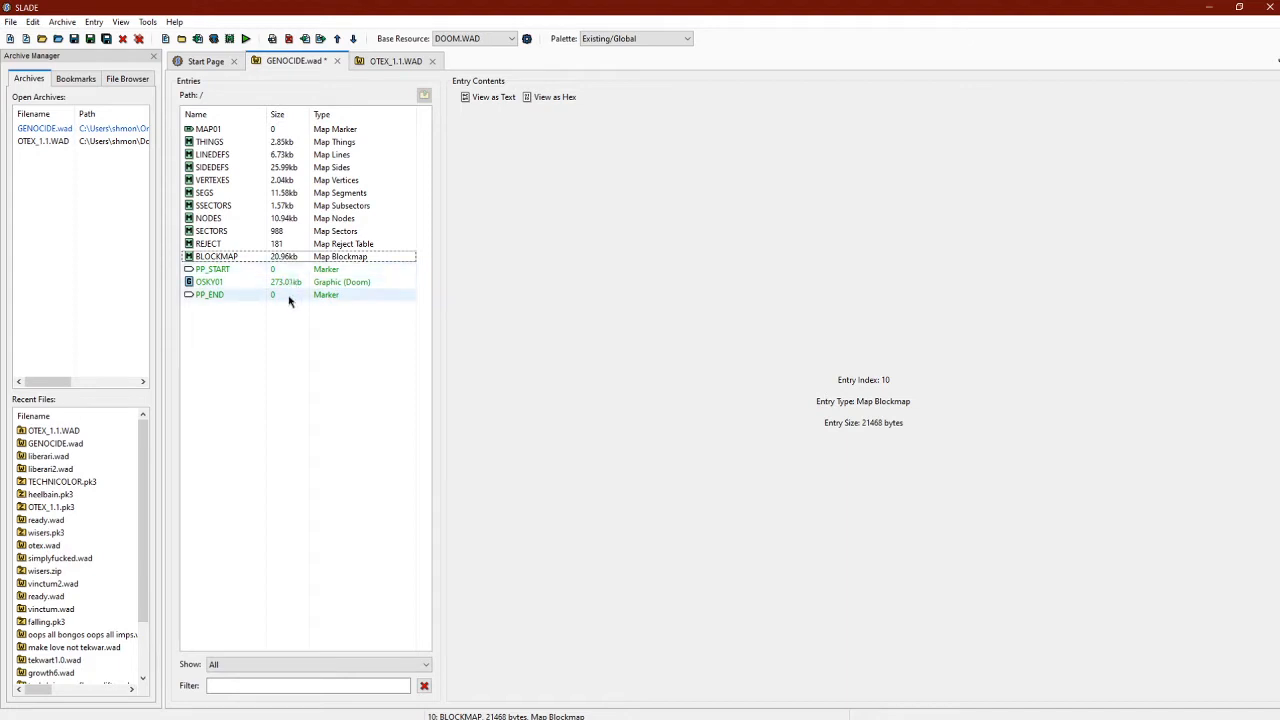
{"action": "left_click", "coordinate": [73, 38]}
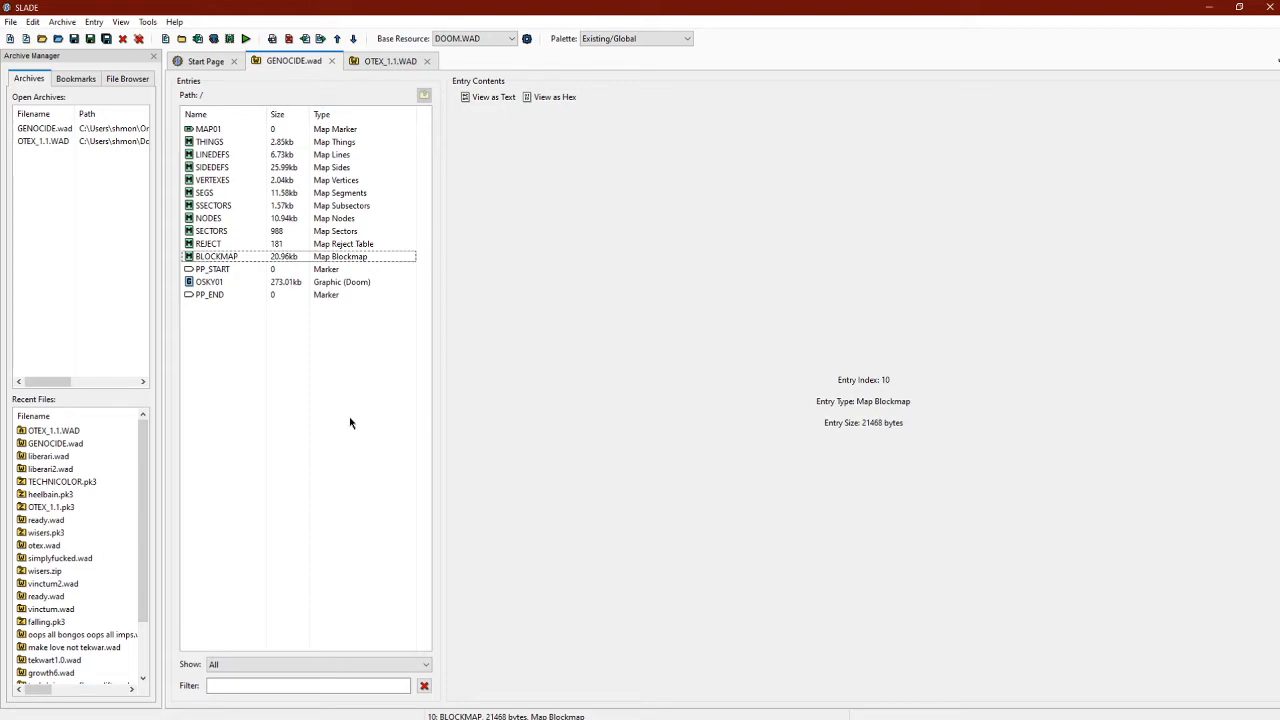
- Open the recent archive liberari.wad and copy its MAPINFO entry to the end of GENOCIDE.wad
{"action": "left_click", "coordinate": [195, 60]}
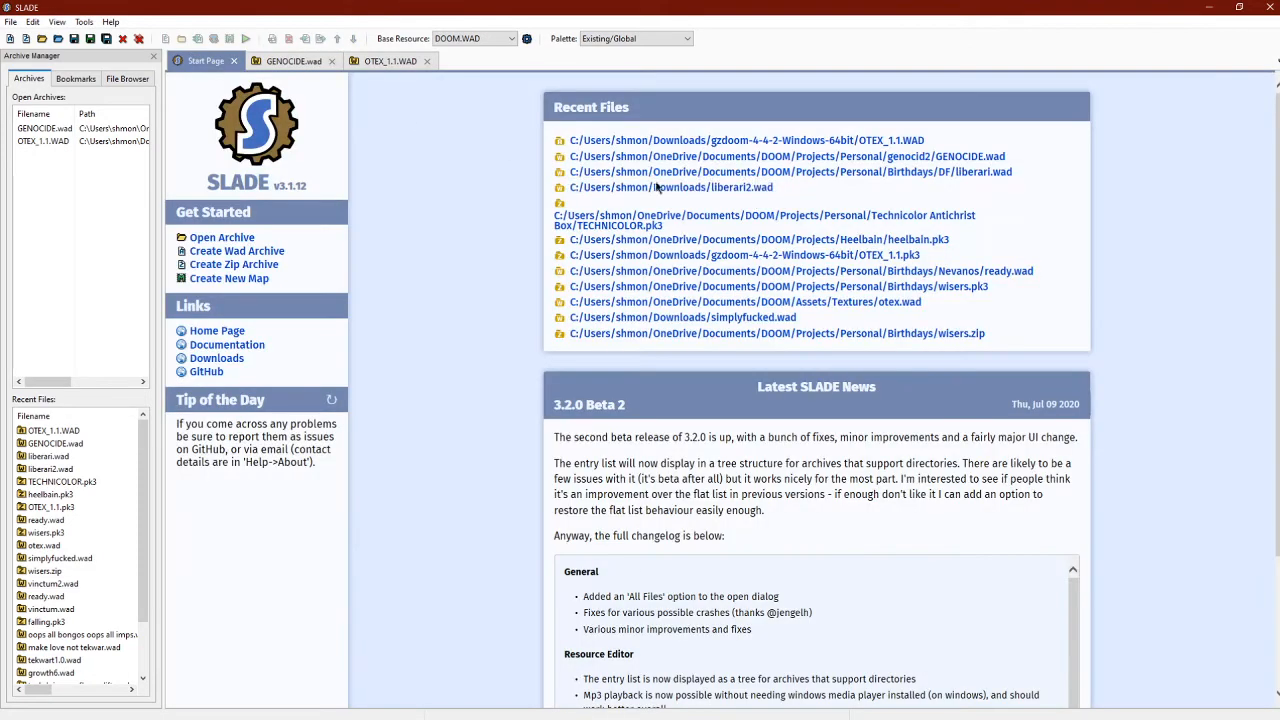
{"action": "left_click", "coordinate": [940, 176]}
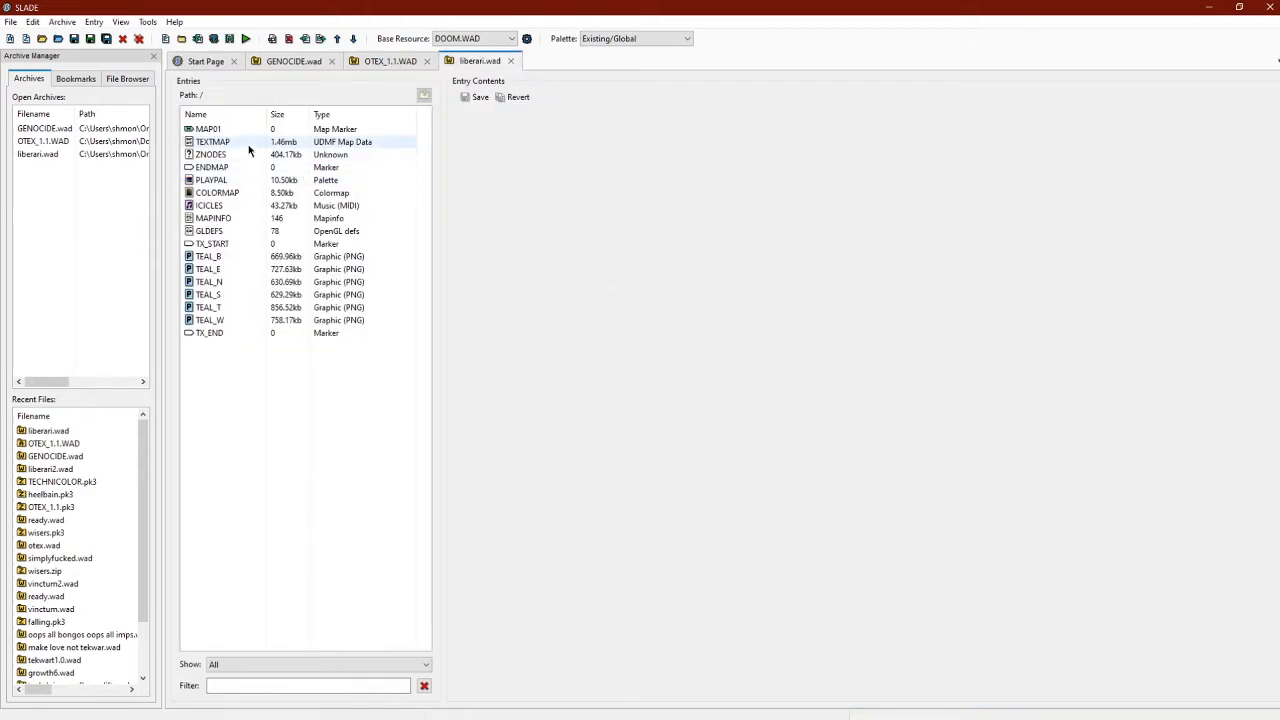
{"action": "left_click", "coordinate": [272, 219]}
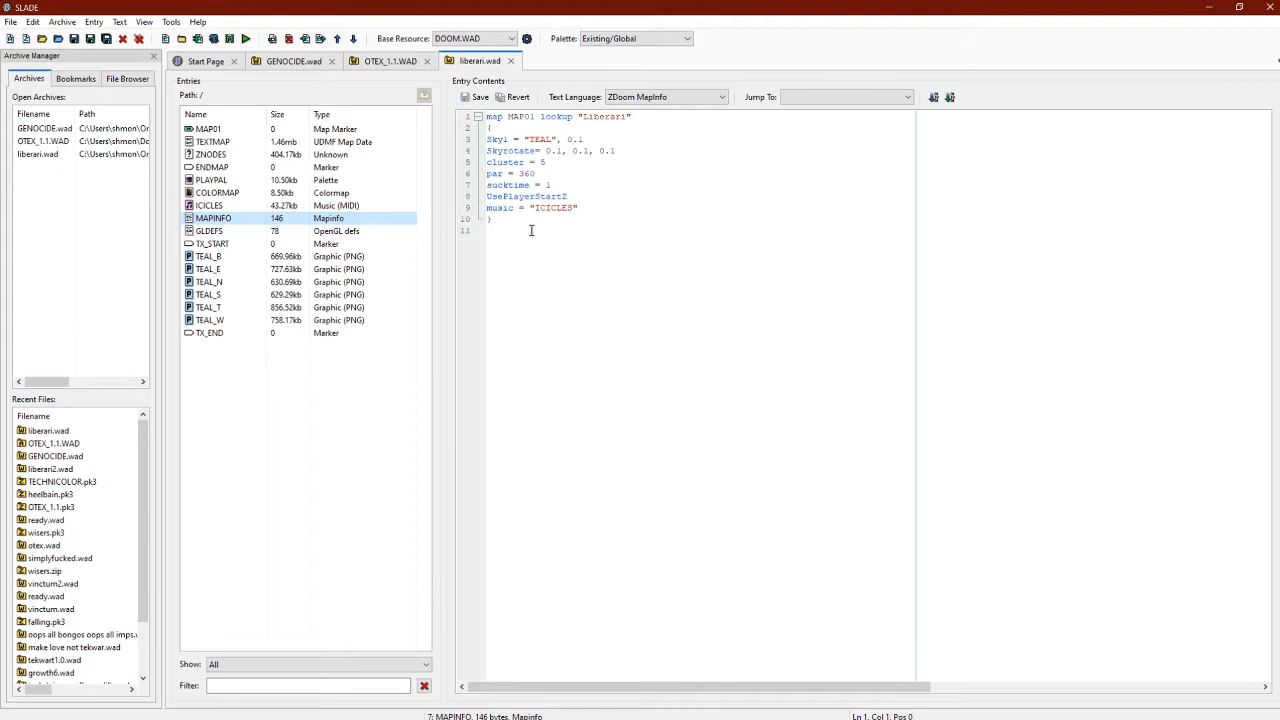
{"action": "left_click_drag", "start_coordinate": [531, 230], "coordinate": [455, 110]}
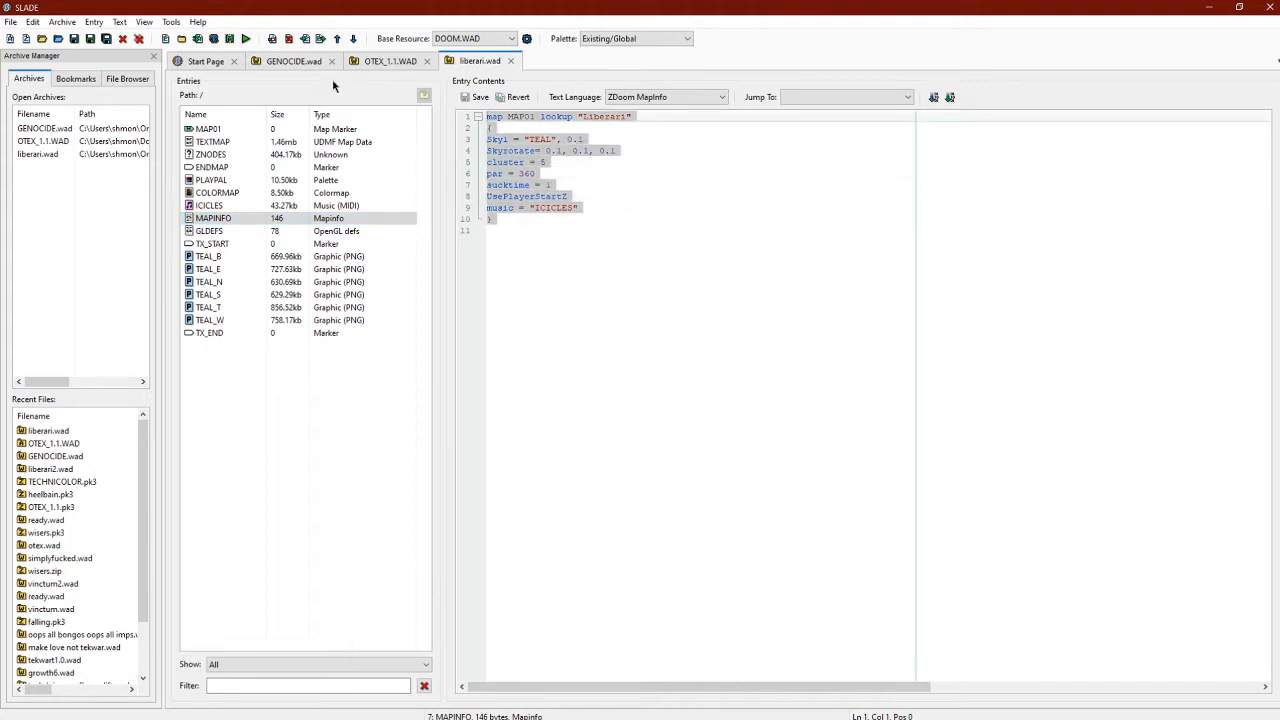
{"action": "left_click", "coordinate": [316, 219]}
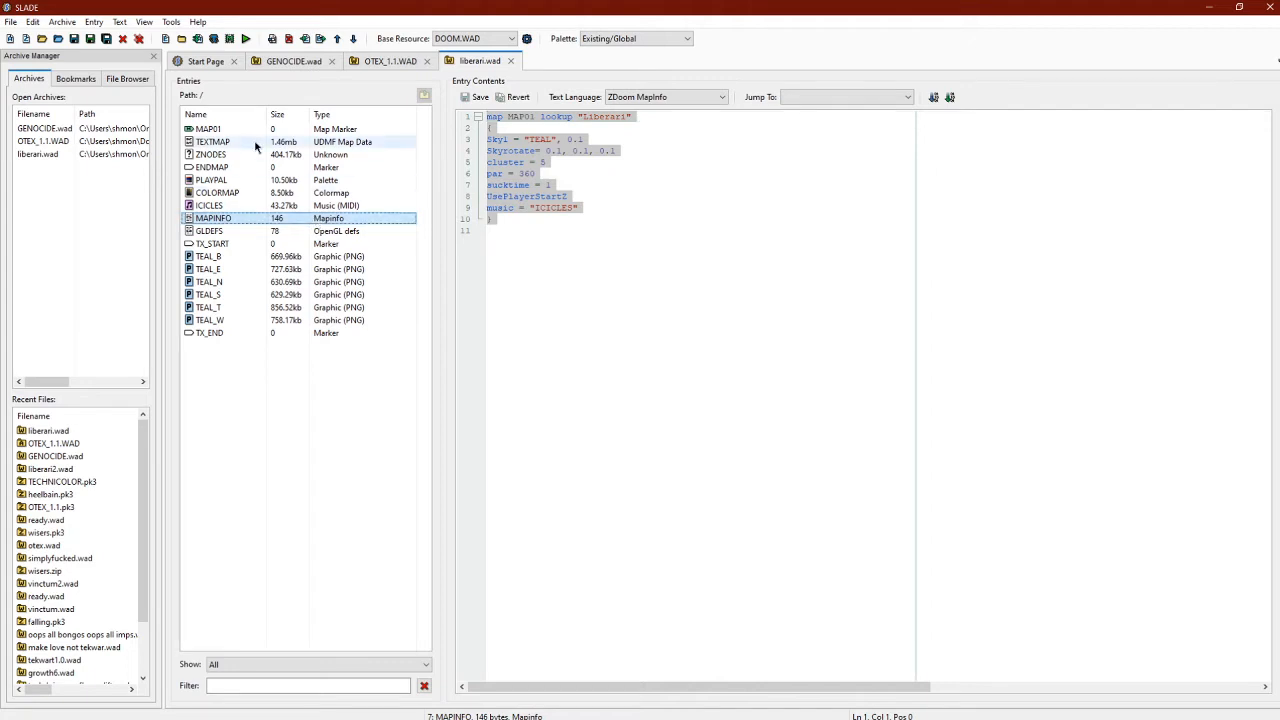
{"action": "left_click", "coordinate": [300, 60]}
{"action": "key", "text": "ctrl+v"}
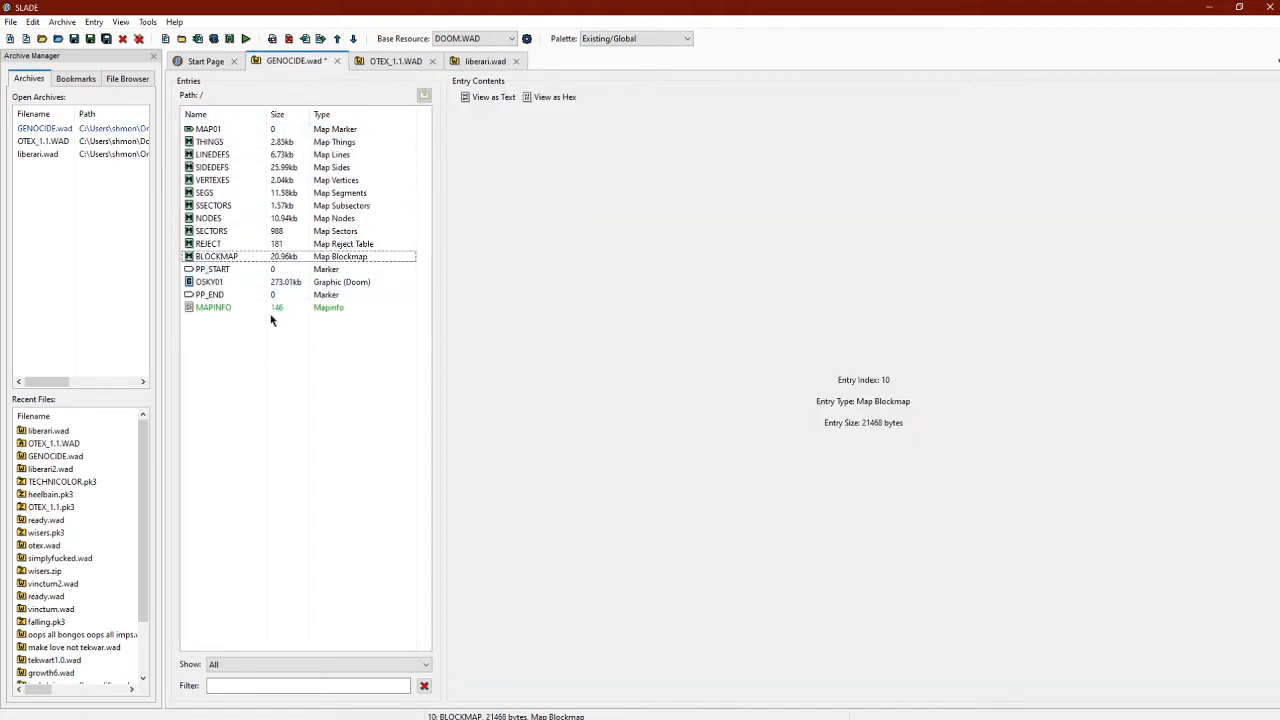
- Open the MAPINFO entry in GENOCIDE.wad and delete its Skyrotate line
{"action": "left_click", "coordinate": [272, 308]}
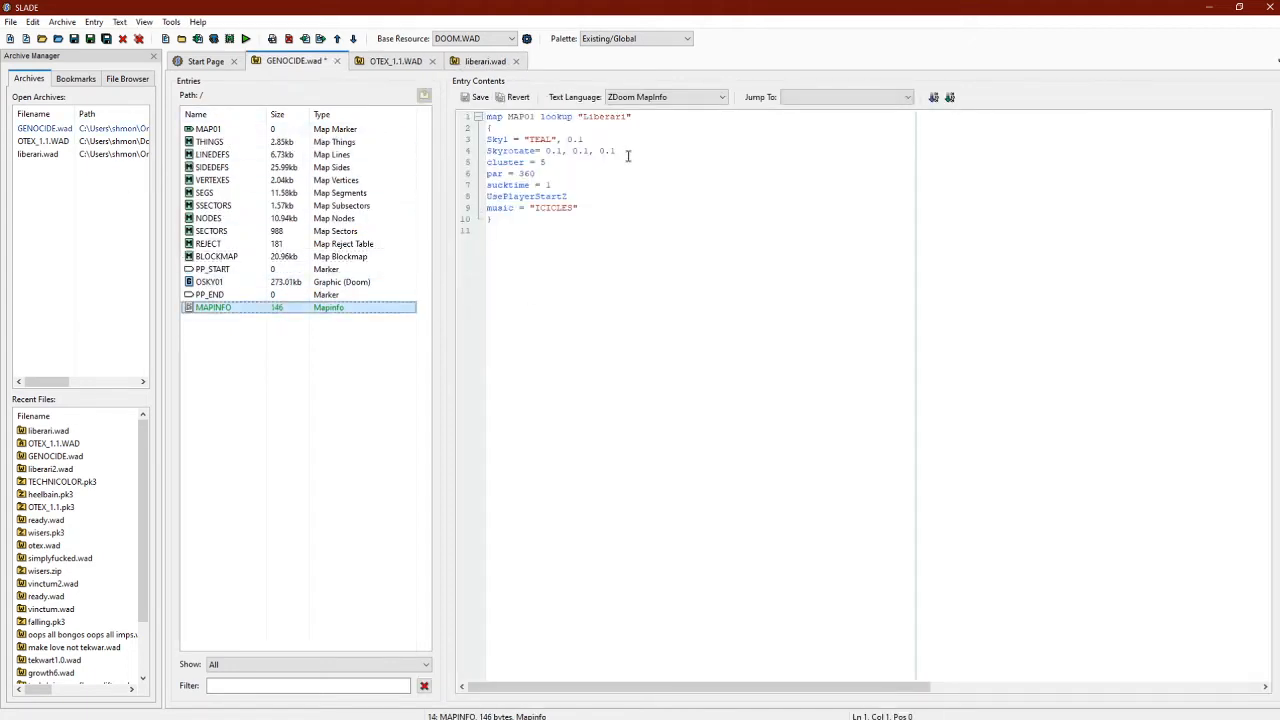
{"action": "left_click", "coordinate": [628, 156]}
{"action": "left_click_drag", "start_coordinate": [628, 150], "coordinate": [483, 151]}
{"action": "key", "text": "BackSpace"}
{"action": "key", "text": "BackSpace"}
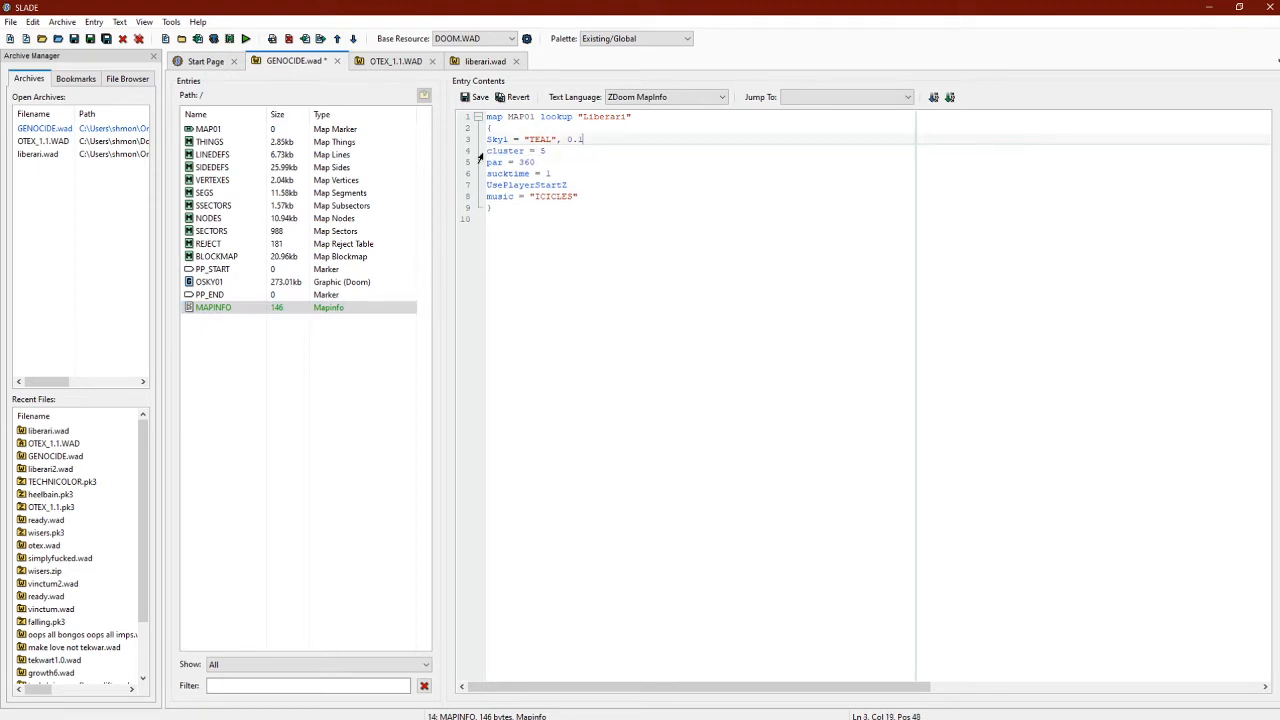
- In MAPINFO, set the Sky1 texture to "OSKY01" and the MAP01 lookup name to "GCIDE"
{"action": "double_click", "coordinate": [541, 139]}
{"action": "type", "text": "OSKY01"}
{"action": "left_click", "coordinate": [628, 116]}
{"action": "key", "text": "BackSpace"}
{"action": "key", "text": "BackSpace"}
{"action": "key", "text": "BackSpace"}
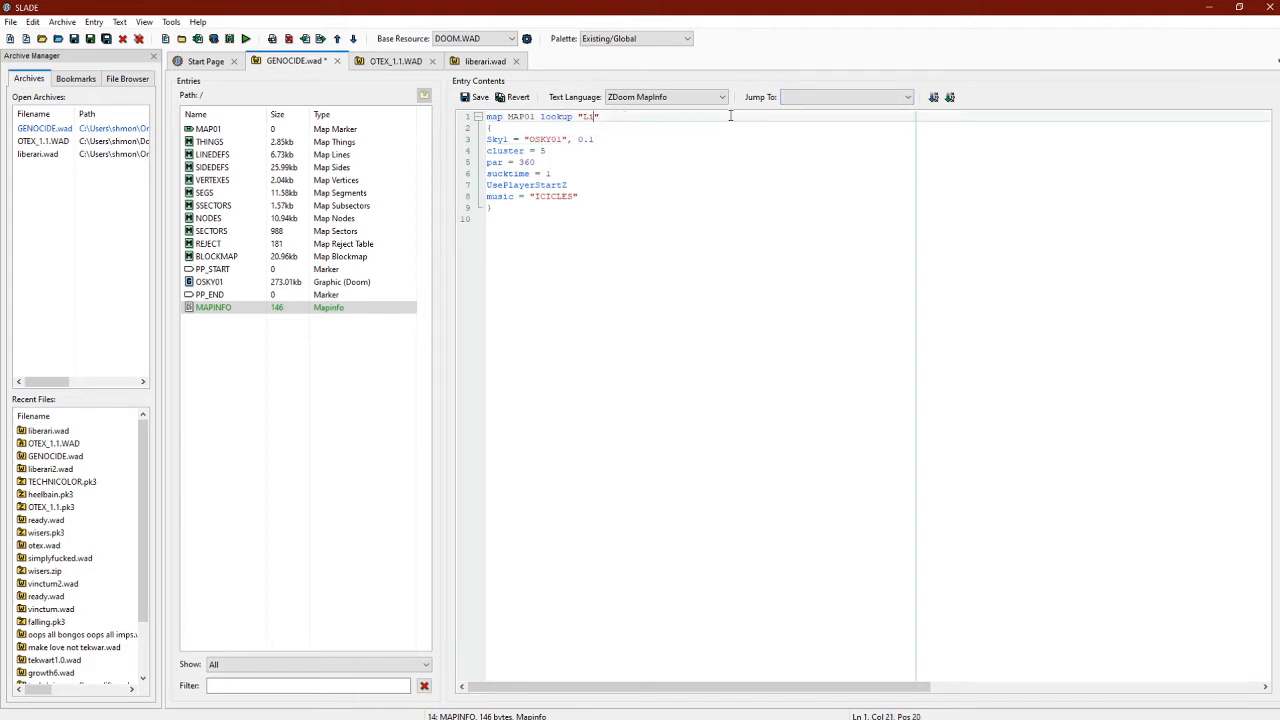
{"action": "key", "text": "BackSpace"}
{"action": "key", "text": "BackSpace"}
- Delete the music line from MAPINFO and save GENOCIDE.wad, including the entry changes
{"action": "left_click", "coordinate": [466, 196]}
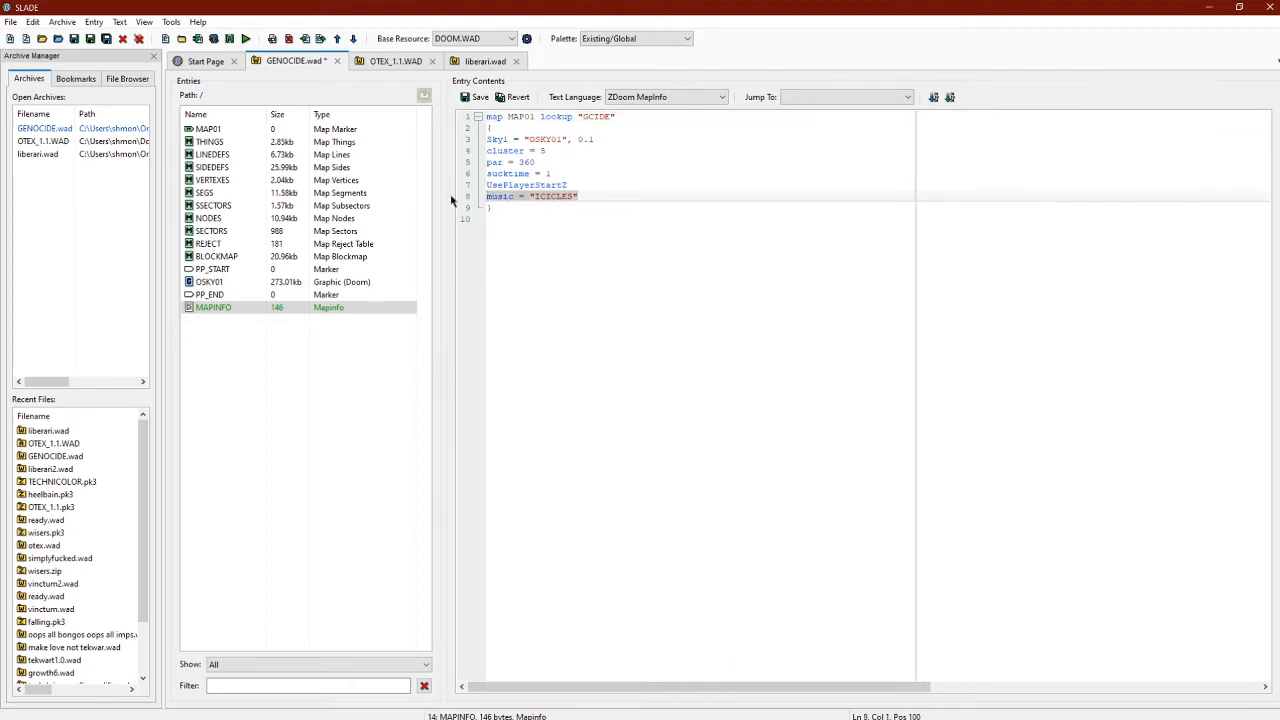
{"action": "key", "text": "BackSpace"}
{"action": "key", "text": "BackSpace"}
{"action": "left_click", "coordinate": [704, 255]}
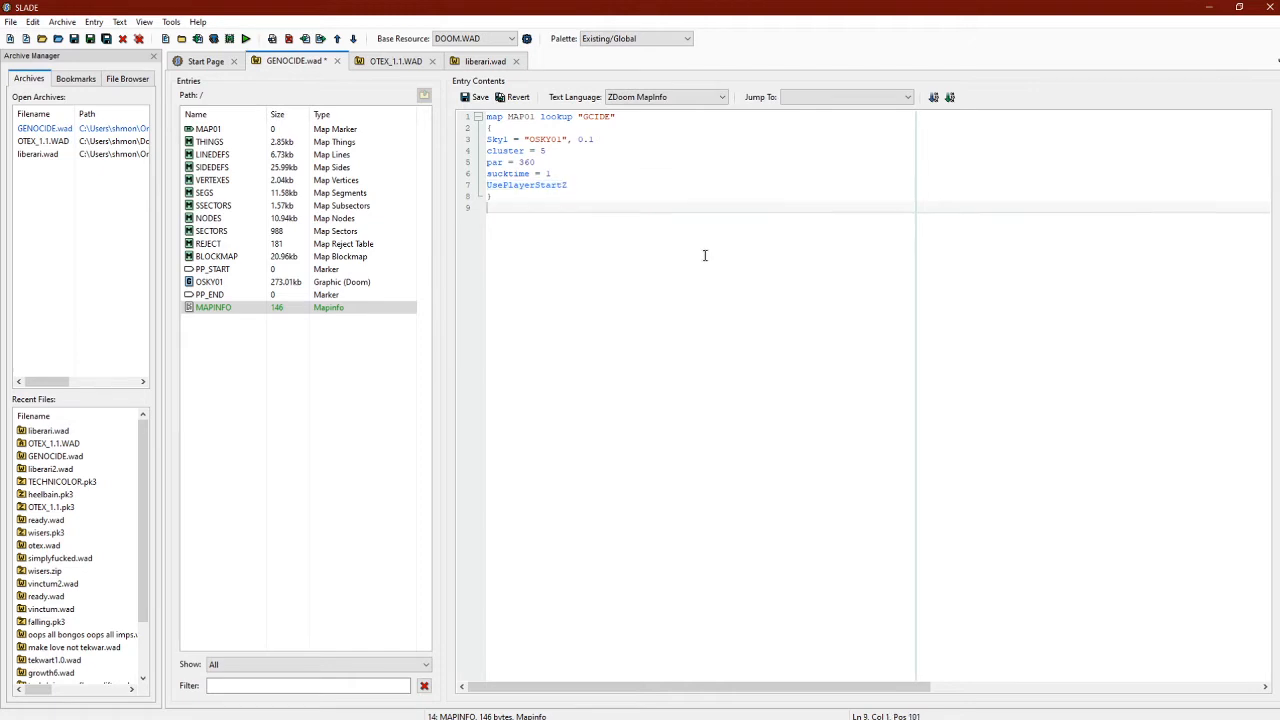
{"action": "left_click", "coordinate": [565, 151]}
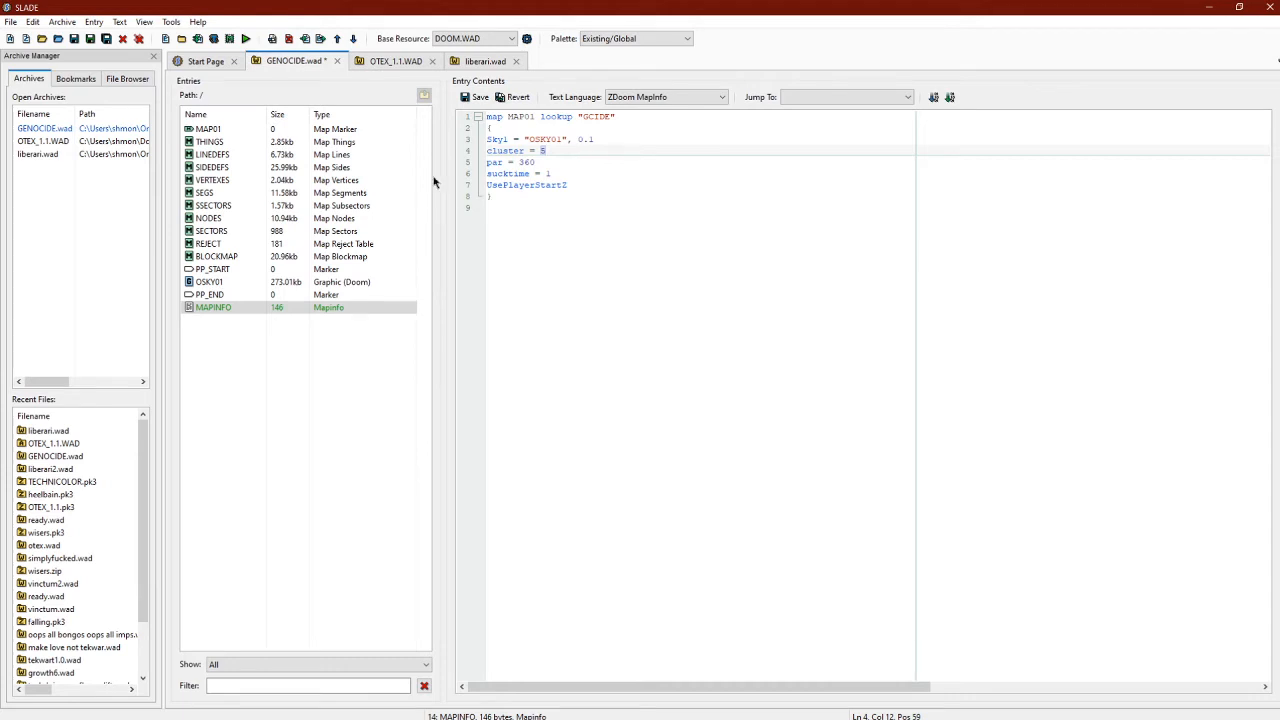
{"action": "left_click", "coordinate": [74, 39]}
{"action": "left_click", "coordinate": [675, 364]}
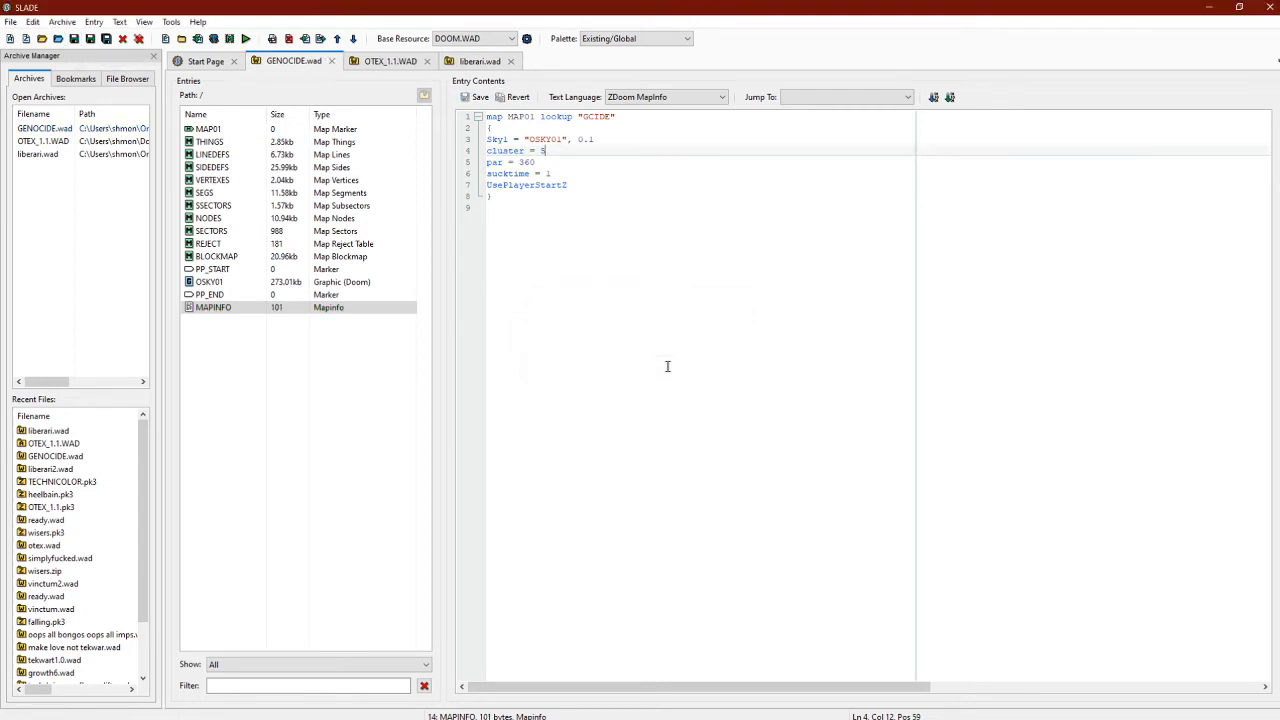
- Select the whole Sky1 line in MAPINFO to examine it
{"action": "left_click", "coordinate": [633, 211]}
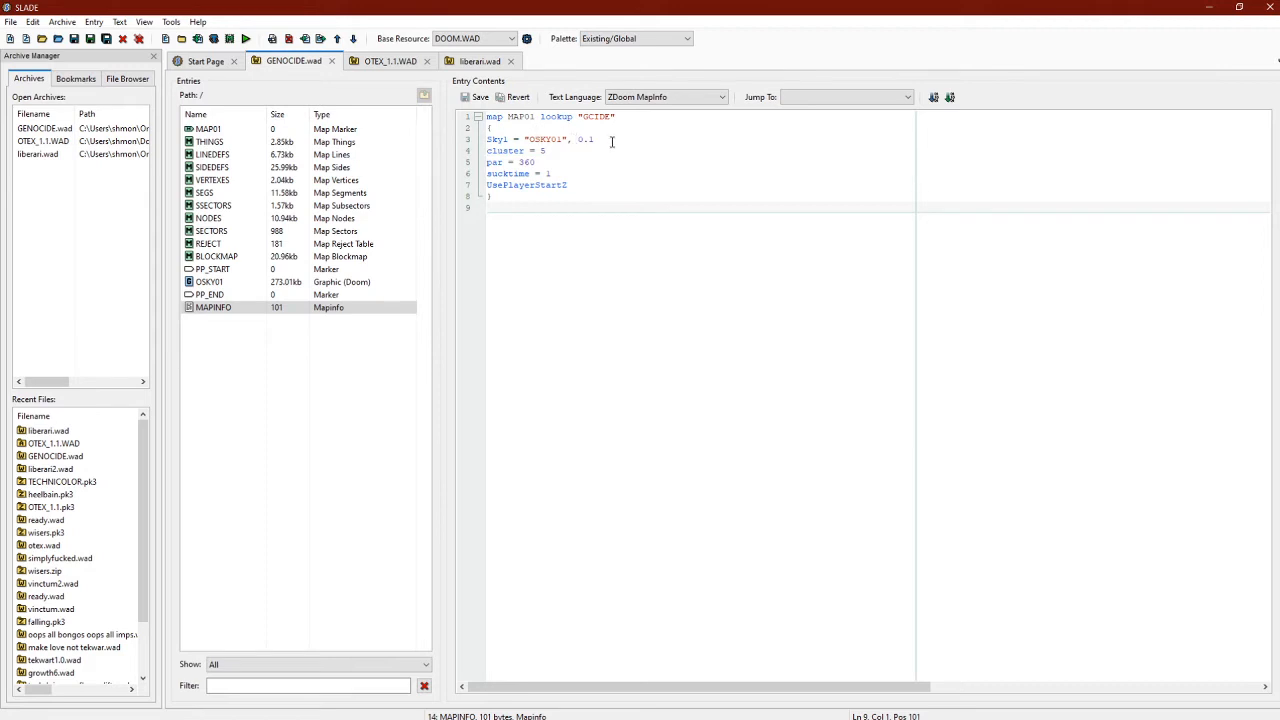
{"action": "left_click_drag", "start_coordinate": [612, 141], "coordinate": [486, 139]}
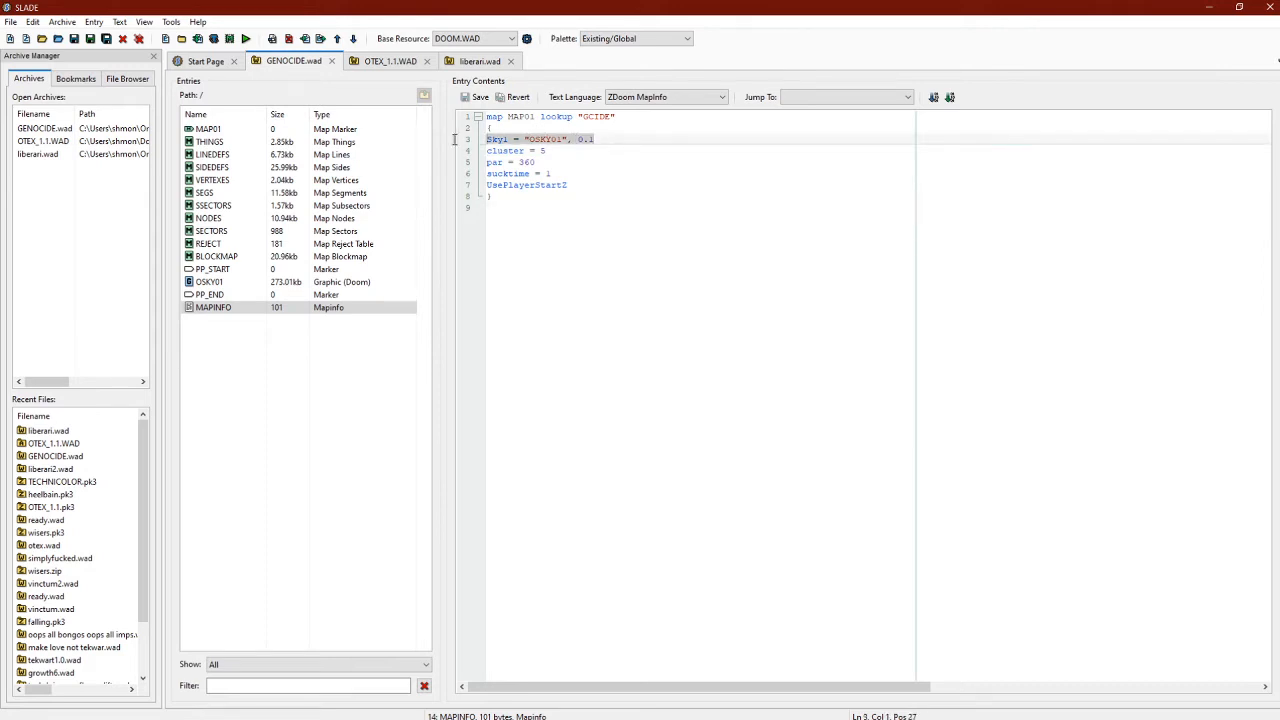
- Close the GENOCIDE.wad archive and minimize SLADE to free the file for map editing
{"action": "left_click", "coordinate": [650, 263]}
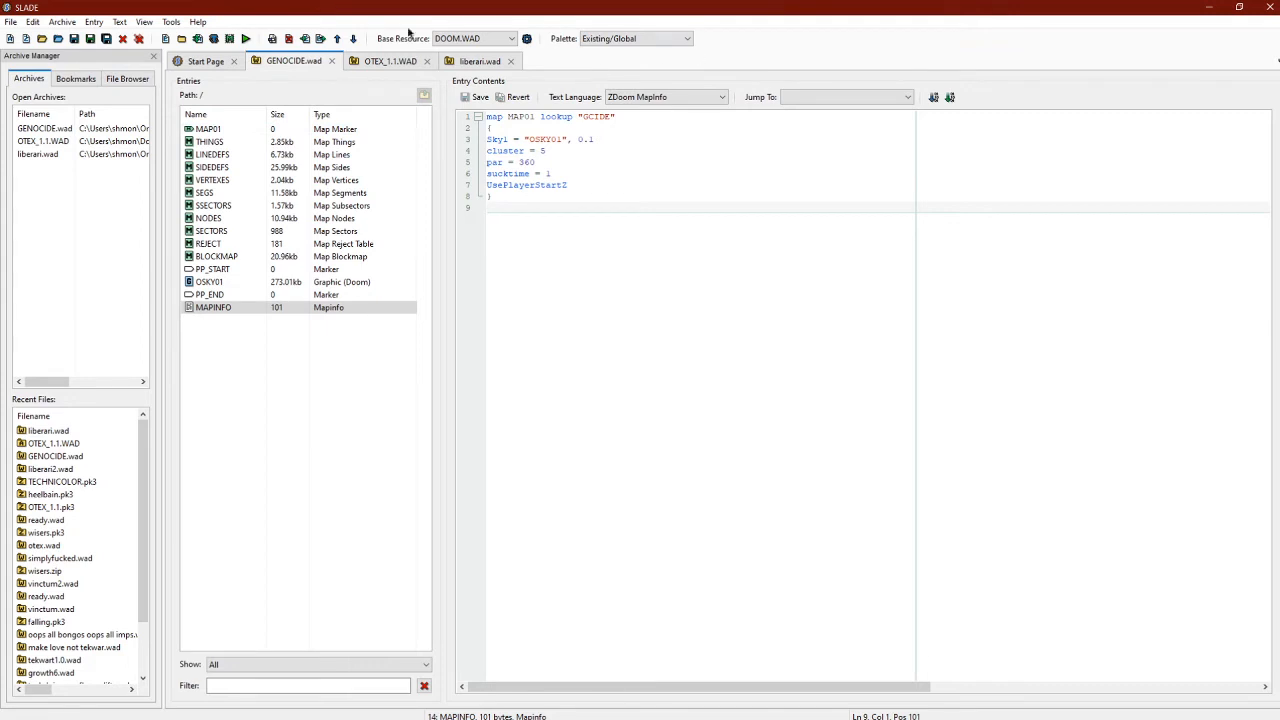
{"action": "left_click", "coordinate": [334, 61]}
{"action": "left_click", "coordinate": [1209, 7]}
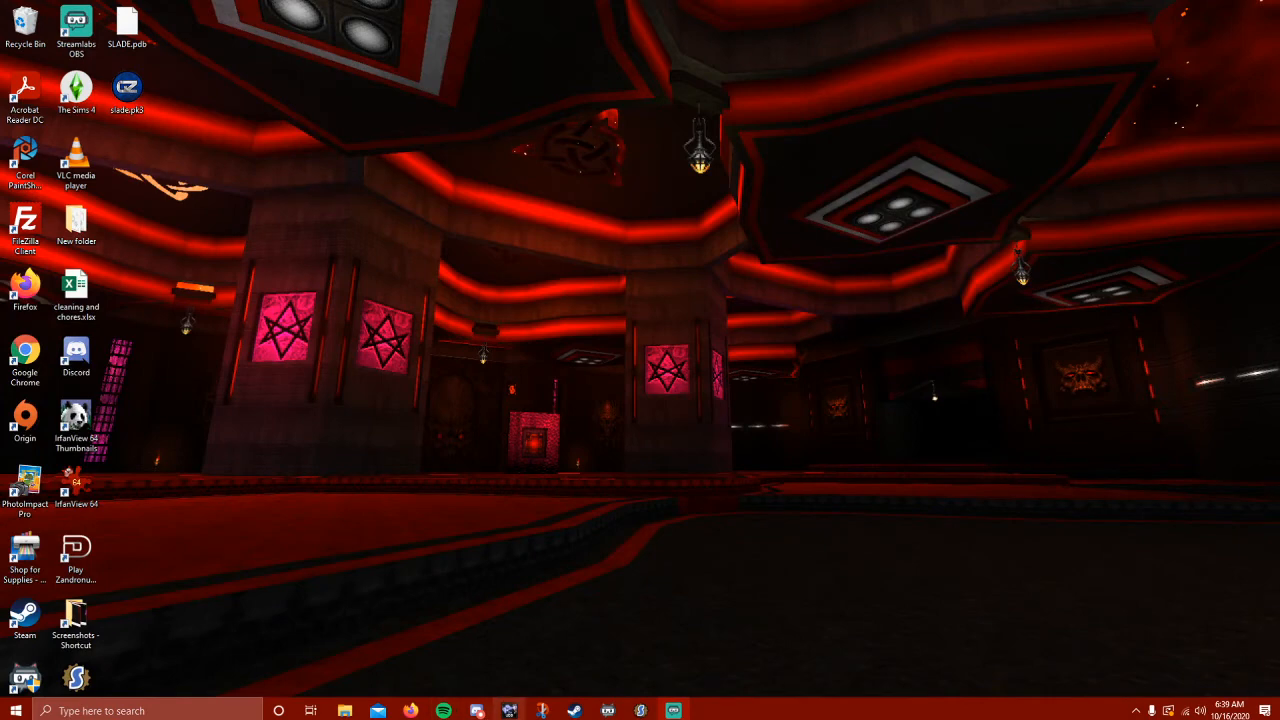
- Launch Ultimate Doom Builder and dismiss its update notice without updating
{"action": "left_click", "coordinate": [509, 710]}
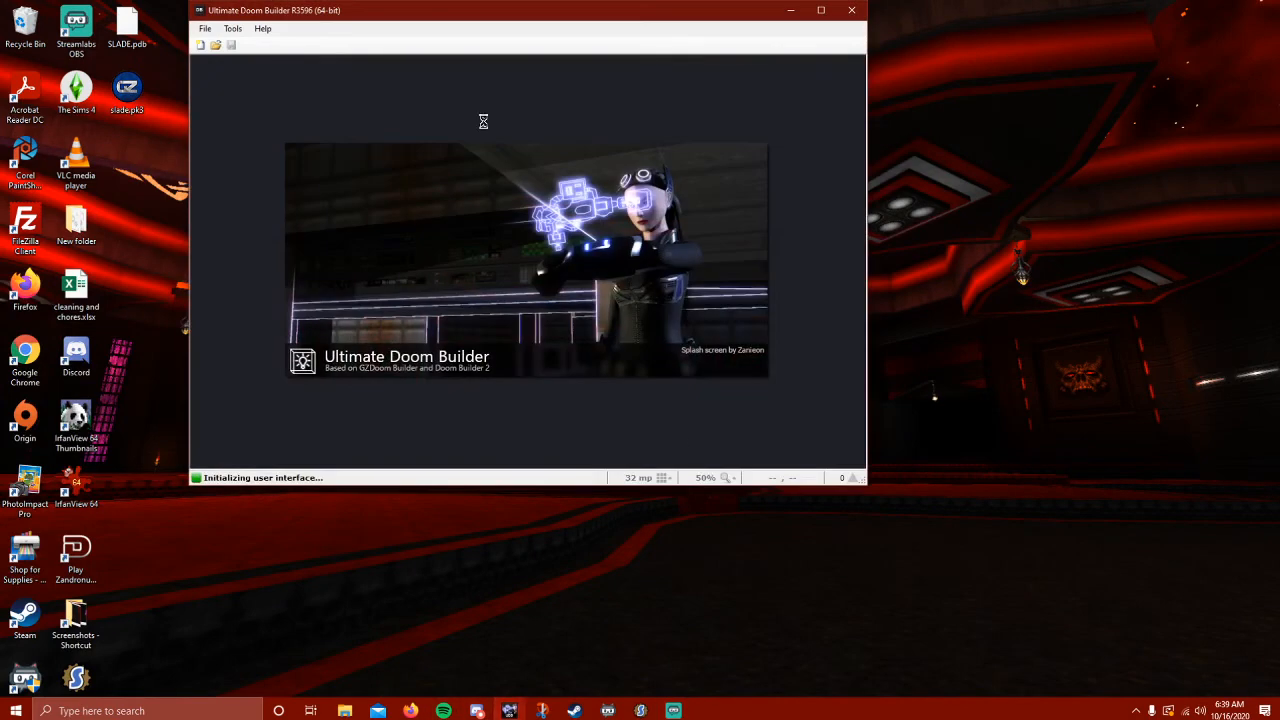
{"action": "left_click", "coordinate": [205, 29]}
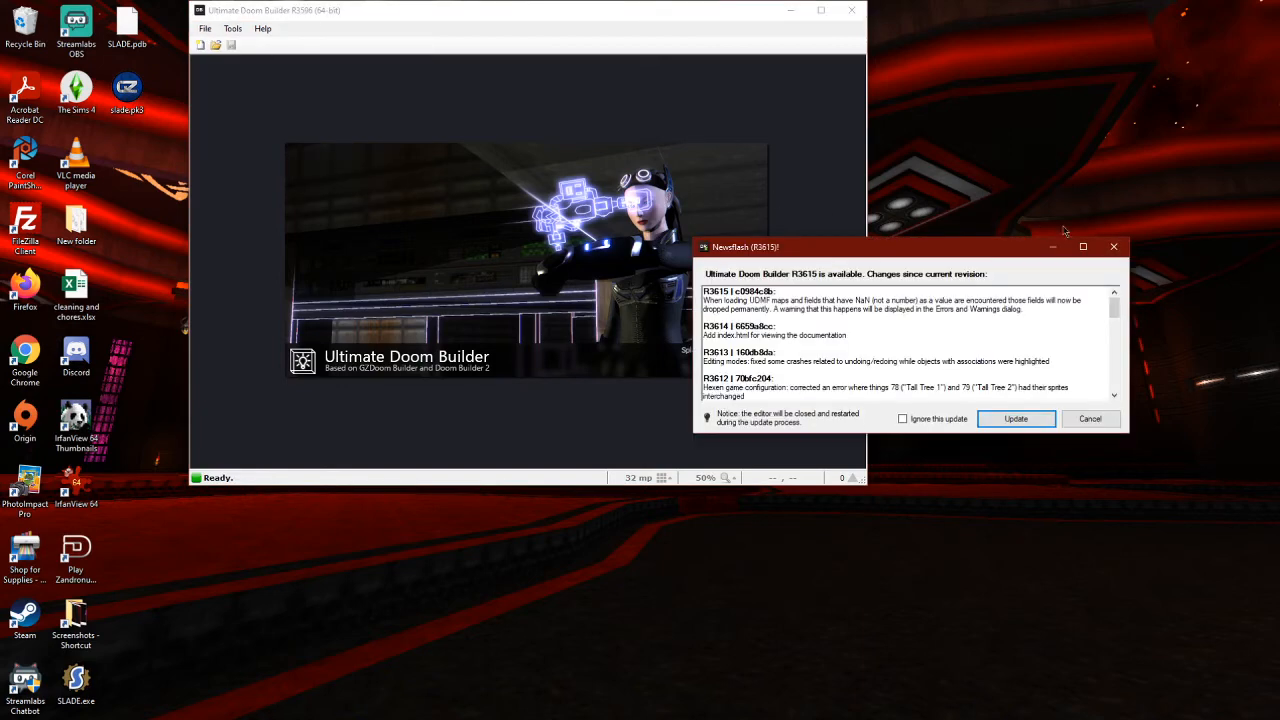
{"action": "left_click", "coordinate": [1113, 246]}
- Open GENOCIDE.wad as a map from the DOOM Projects > Personal > genocid2 folder
{"action": "left_click", "coordinate": [216, 46]}
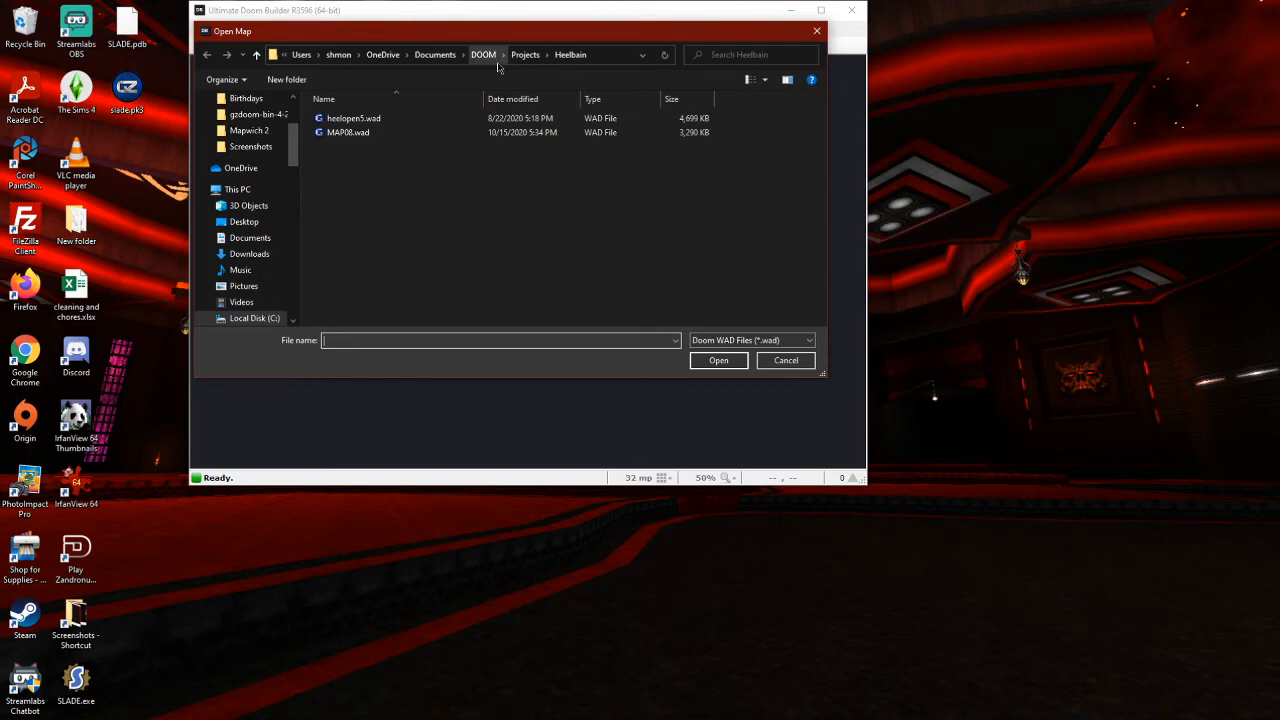
{"action": "left_click", "coordinate": [522, 55]}
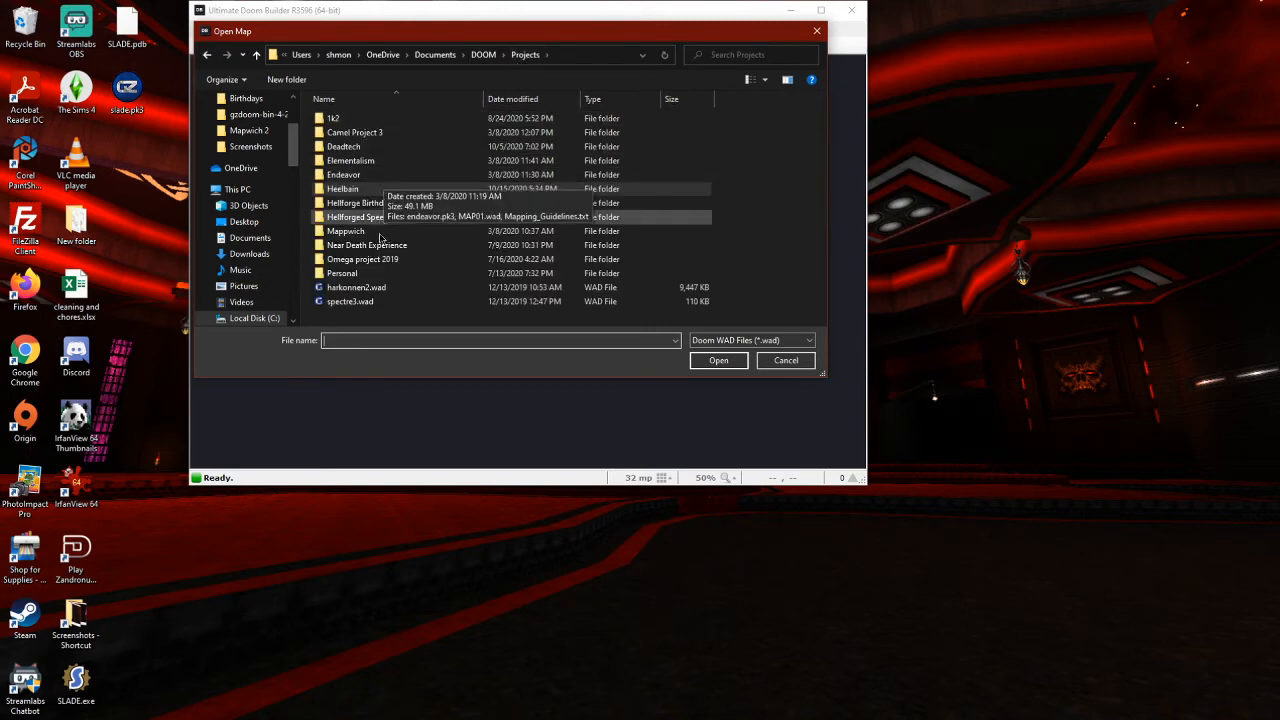
{"action": "double_click", "coordinate": [378, 275]}
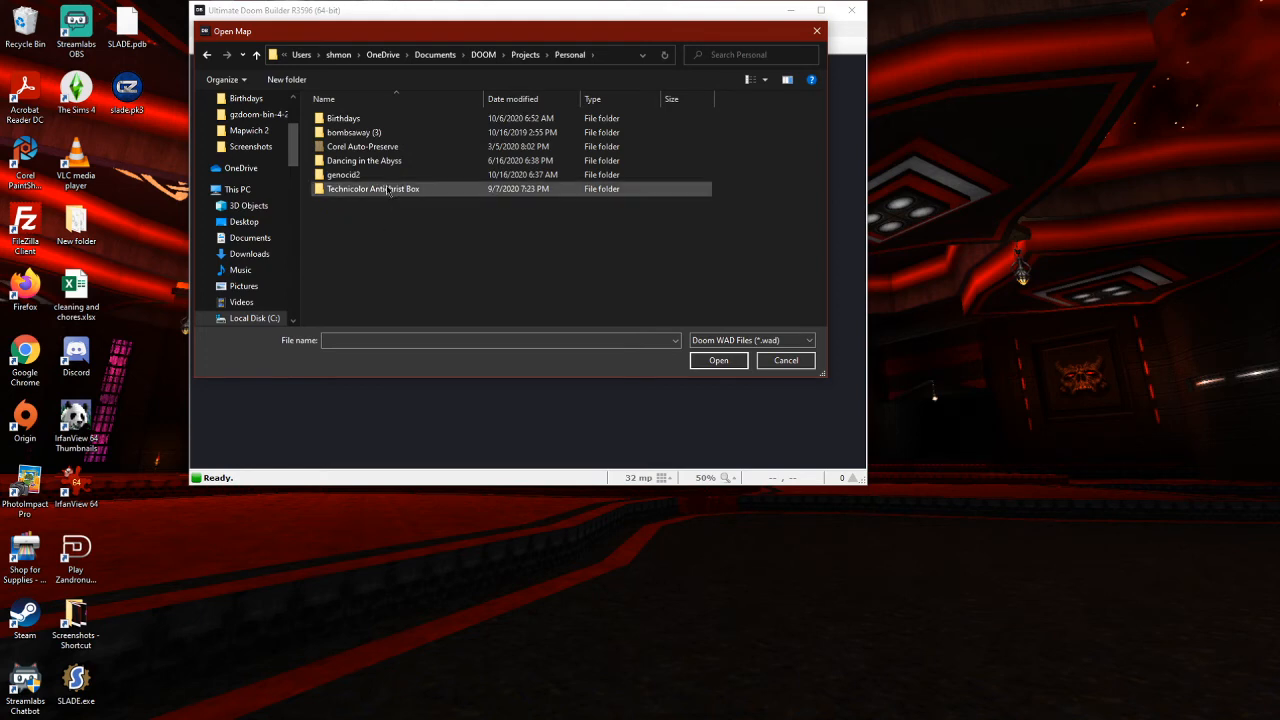
{"action": "double_click", "coordinate": [386, 175]}
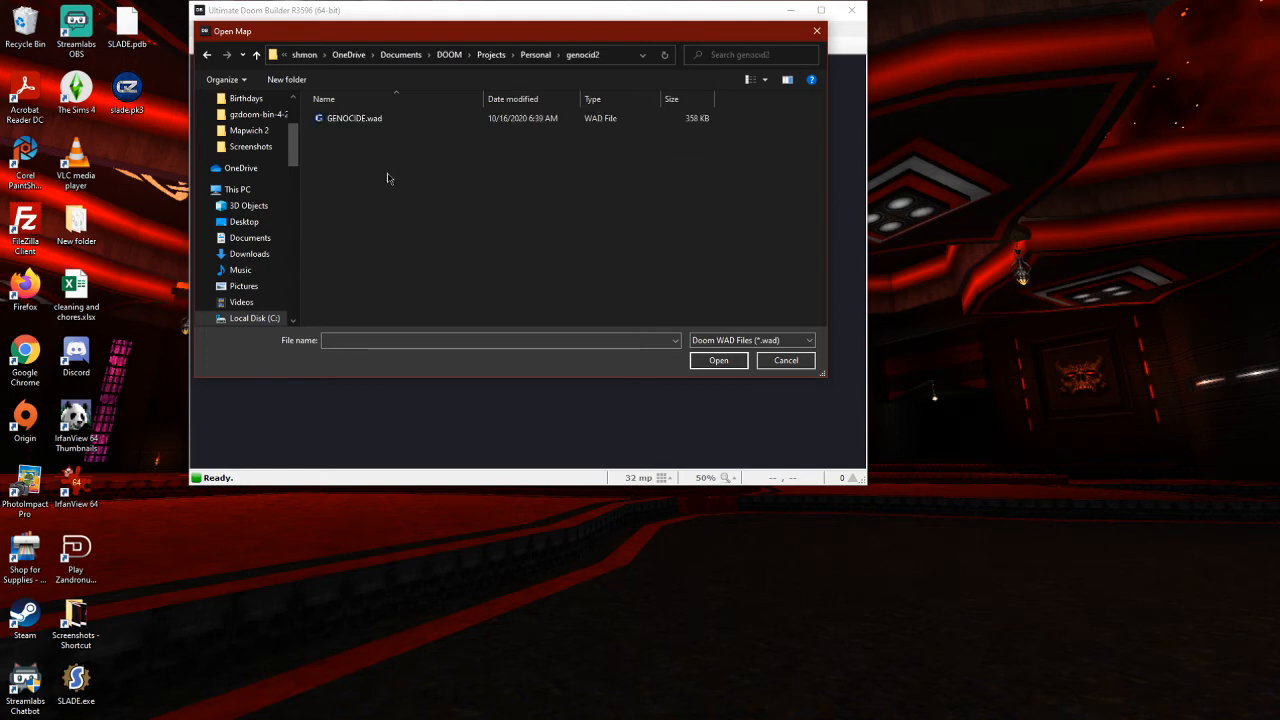
{"action": "double_click", "coordinate": [480, 124]}
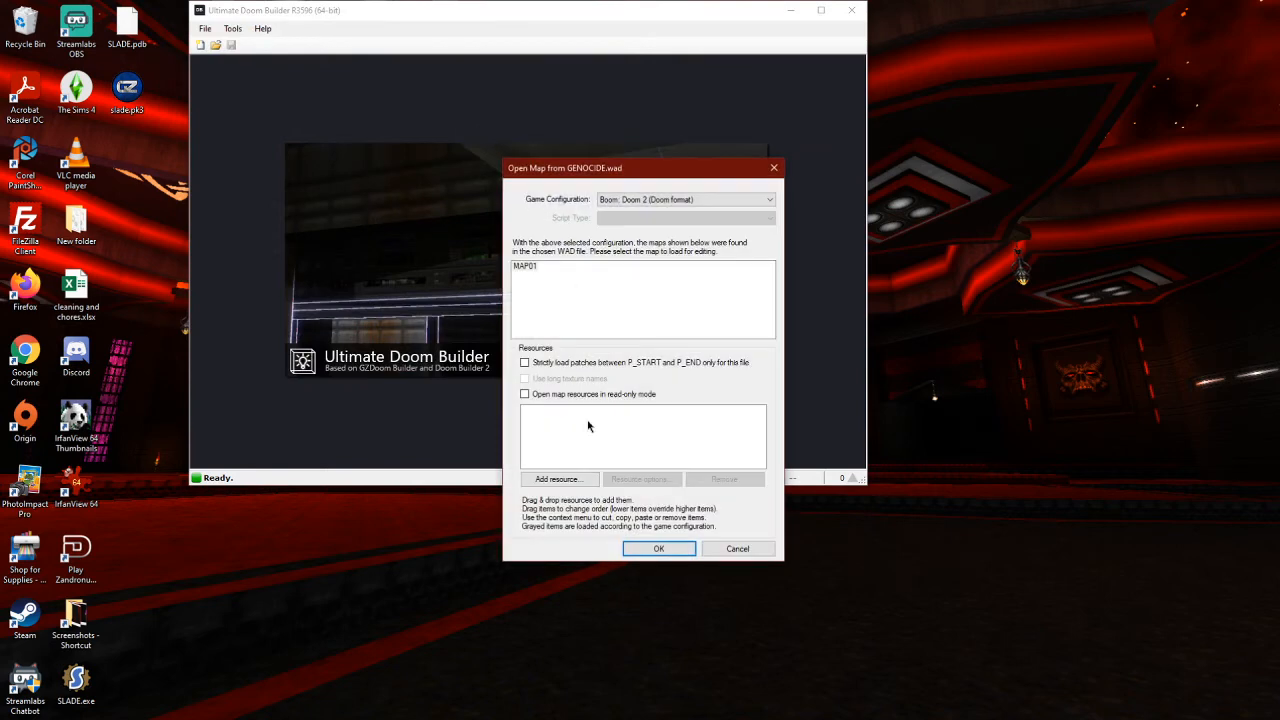
- Add DOOM2.WAD from the "Doom 1, 2, Hexen 1, 2" folder as a resource, load MAP01 and maximize the editor window
{"action": "left_click", "coordinate": [557, 479]}
{"action": "left_click", "coordinate": [742, 325]}
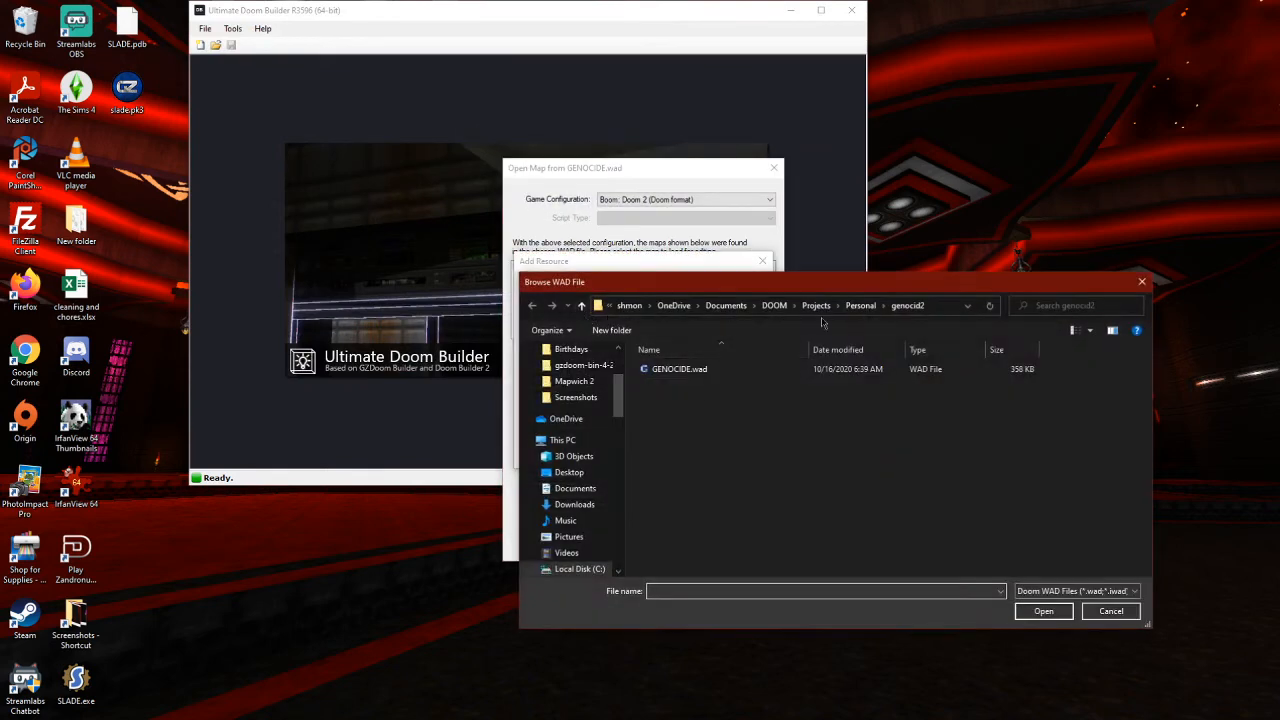
{"action": "left_click", "coordinate": [774, 305]}
{"action": "double_click", "coordinate": [690, 412]}
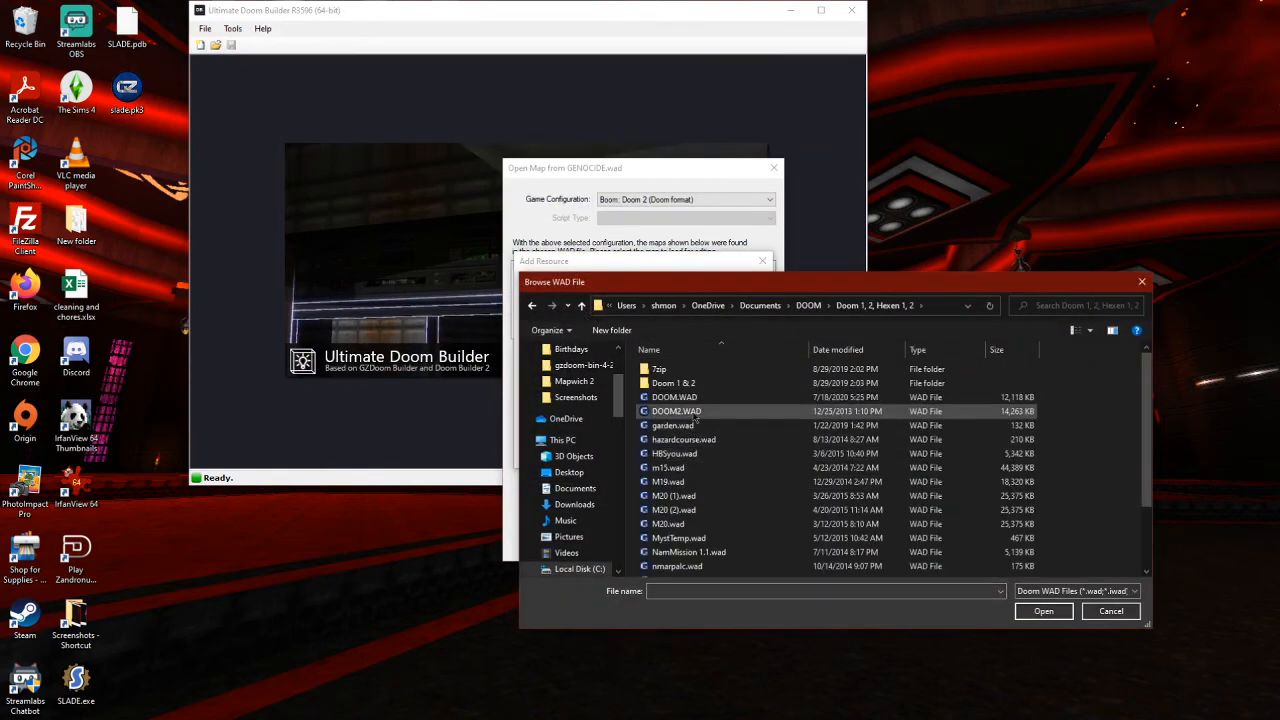
{"action": "double_click", "coordinate": [696, 416]}
{"action": "left_click", "coordinate": [655, 455]}
{"action": "left_click", "coordinate": [660, 549]}
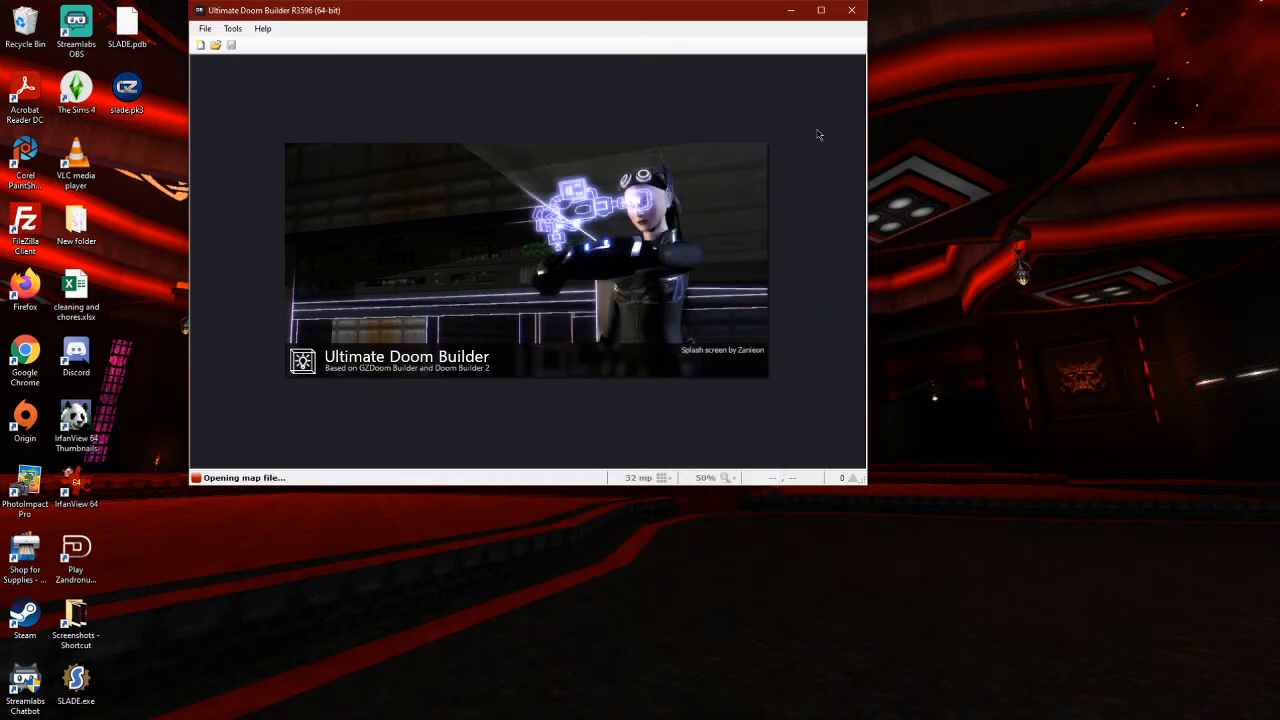
{"action": "left_click", "coordinate": [821, 10]}
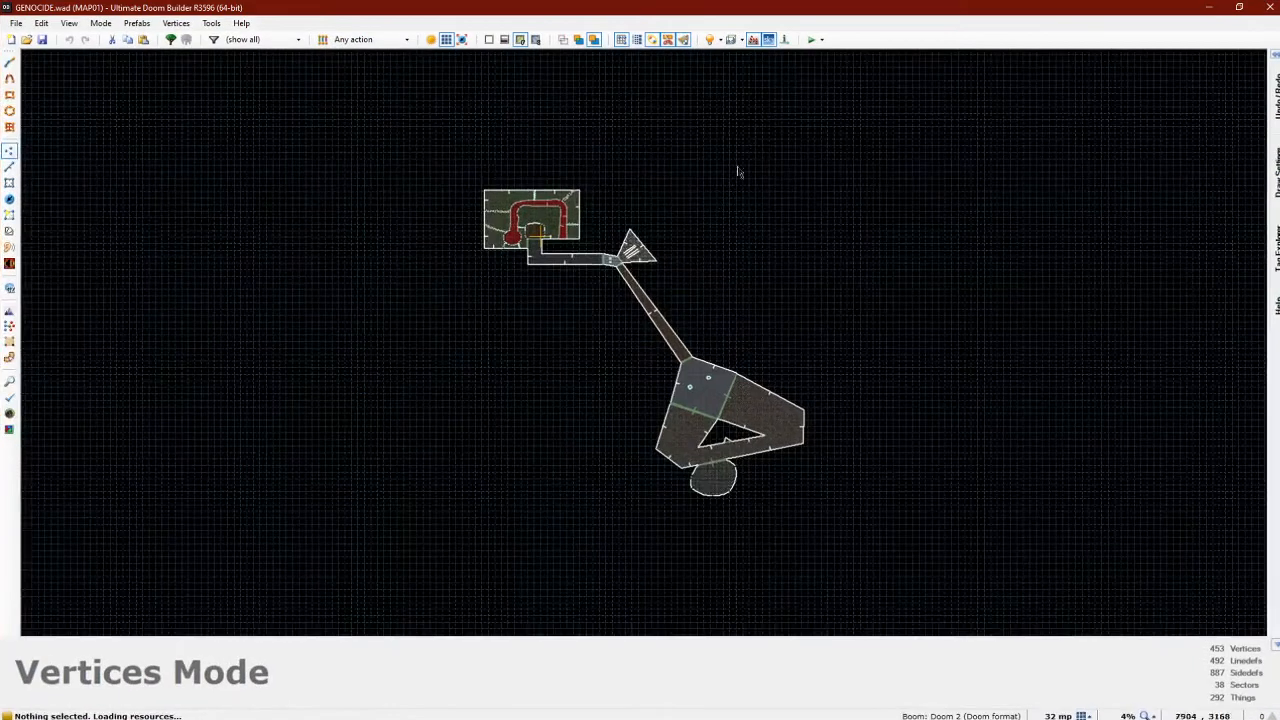
{"action": "scroll", "coordinate": [555, 218], "scroll_direction": "up", "scroll_amount": 10}
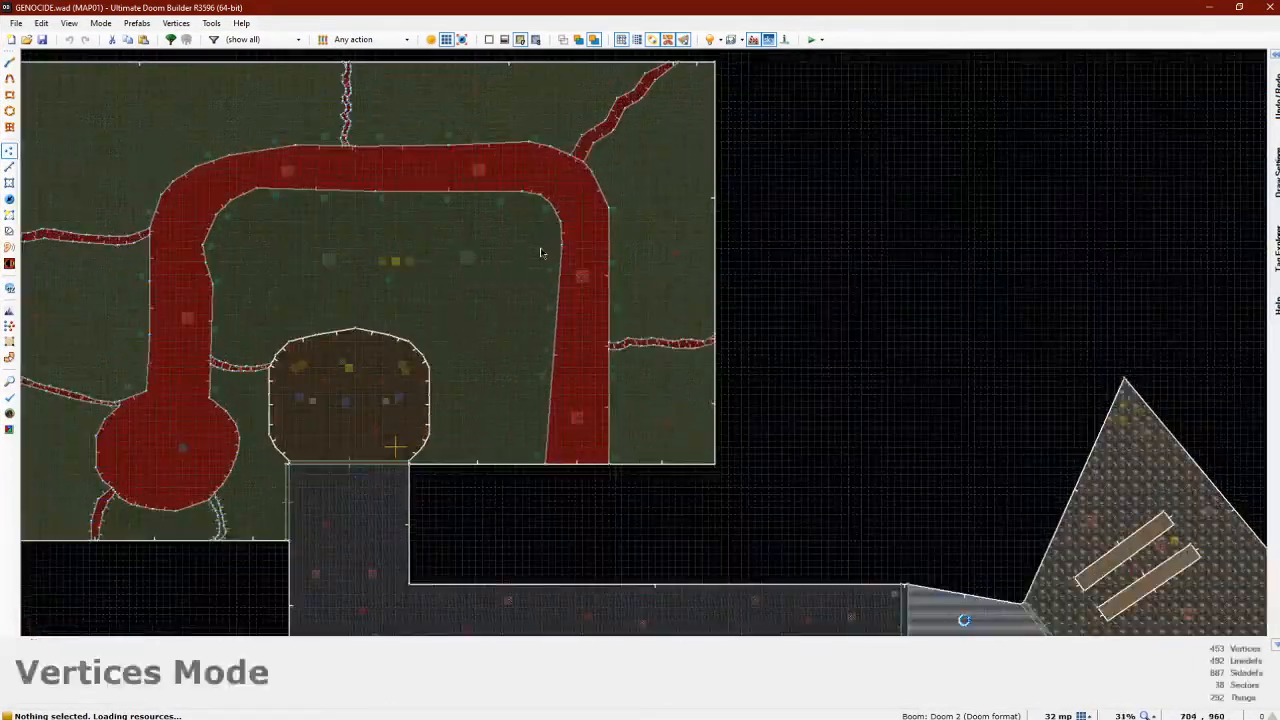
{"action": "key", "text": "F9"}
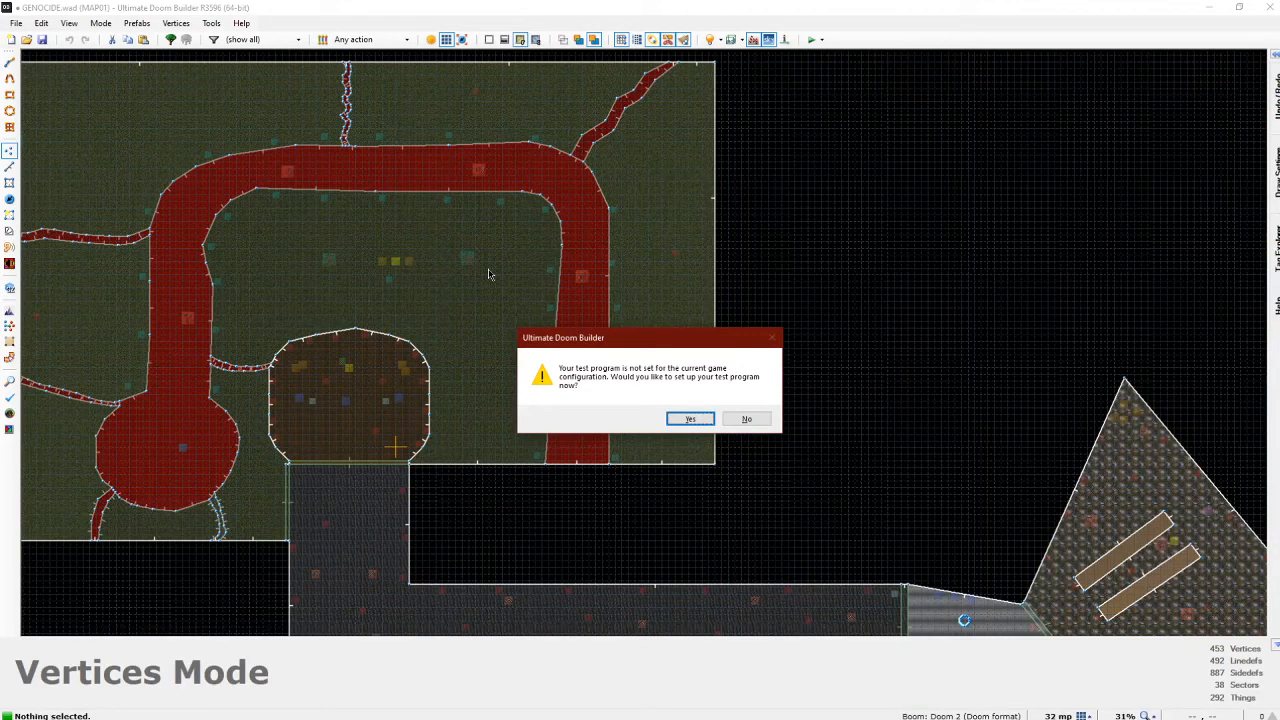
{"action": "left_click", "coordinate": [764, 420]}
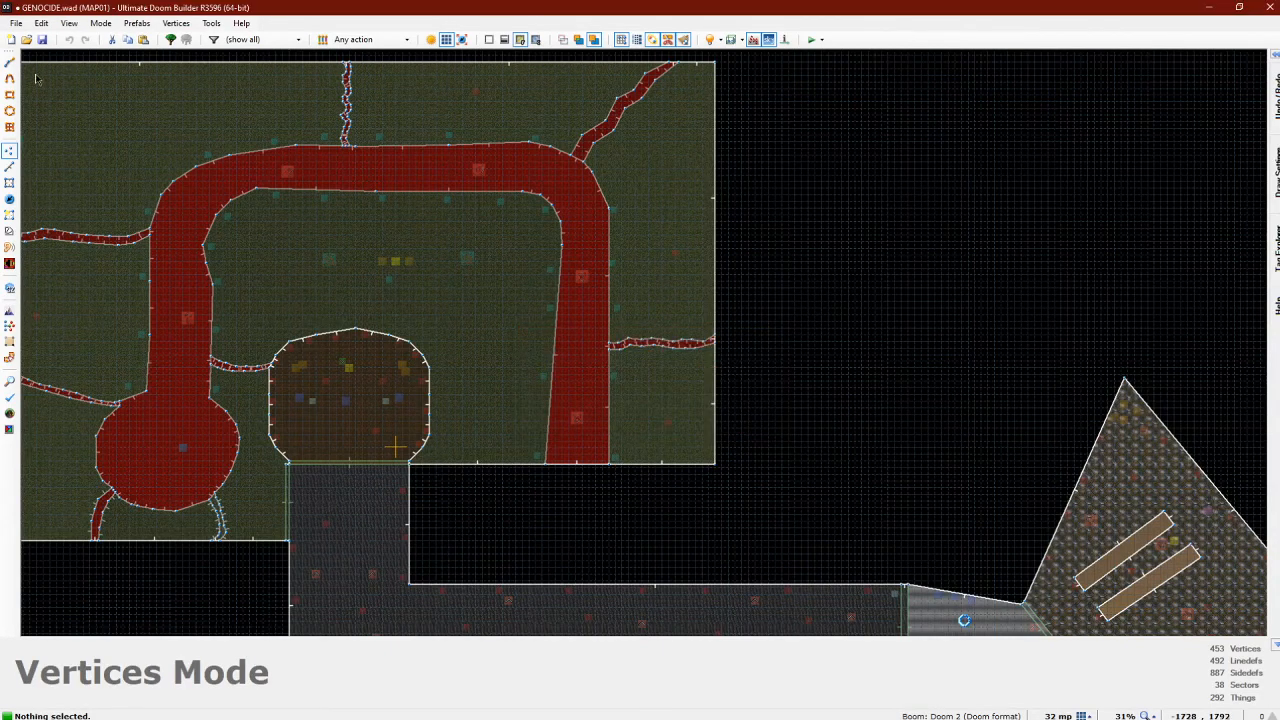
{"action": "left_click", "coordinate": [20, 26]}
{"action": "left_click", "coordinate": [40, 37]}
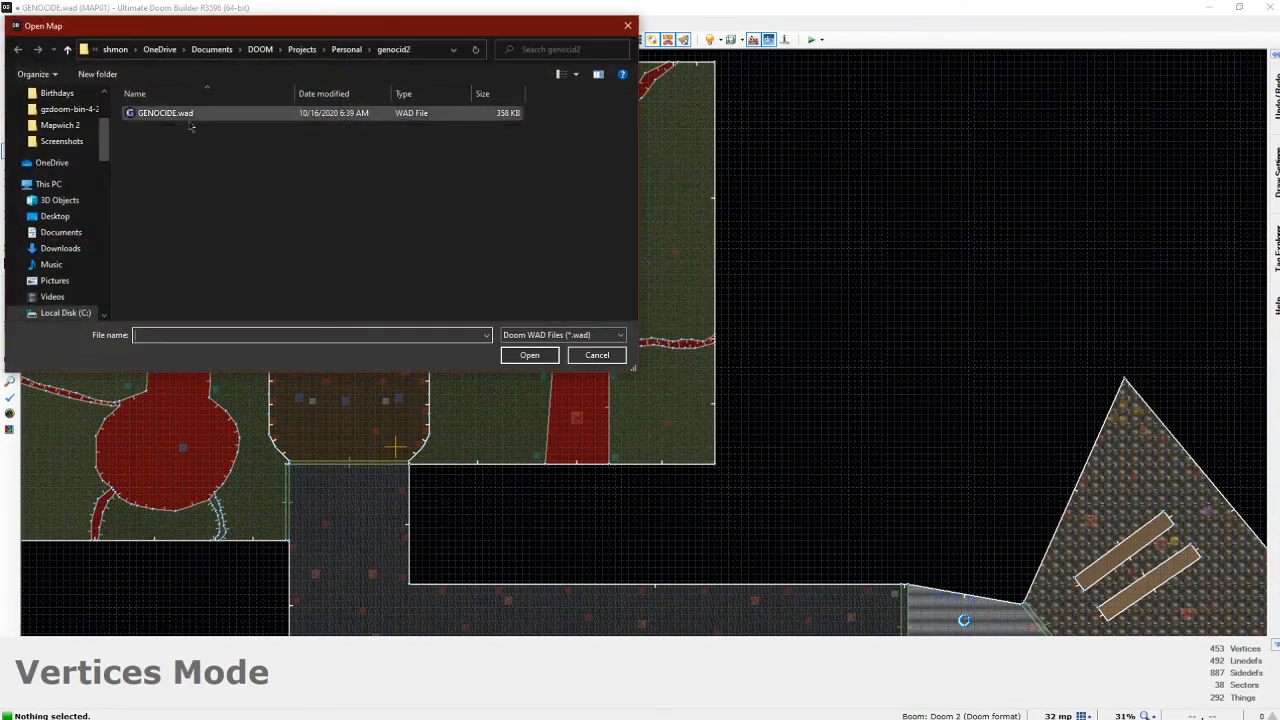
{"action": "left_click", "coordinate": [625, 26]}
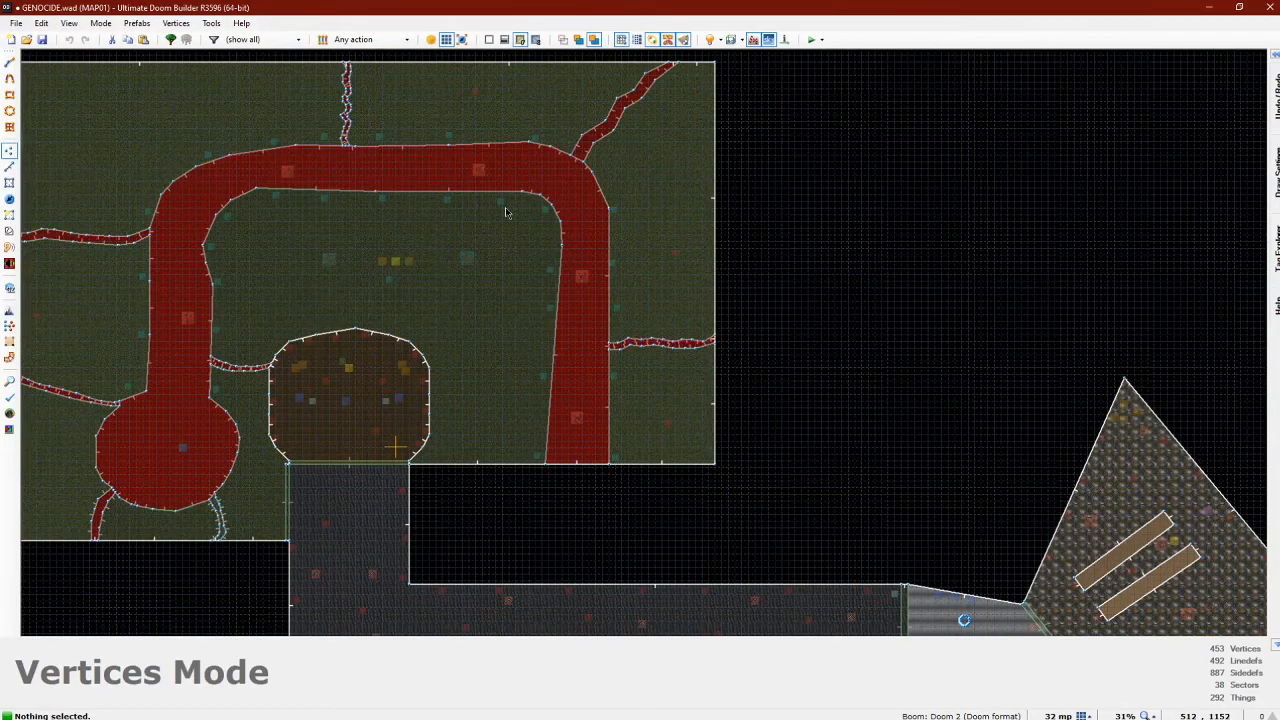
- Set gzdoom.exe from the gzdoom-4-4-2-Windows-64bit download folder as the test engine for Boom: Doom 2 and test-run MAP01
{"action": "key", "text": "F9"}
{"action": "key", "text": "Return"}
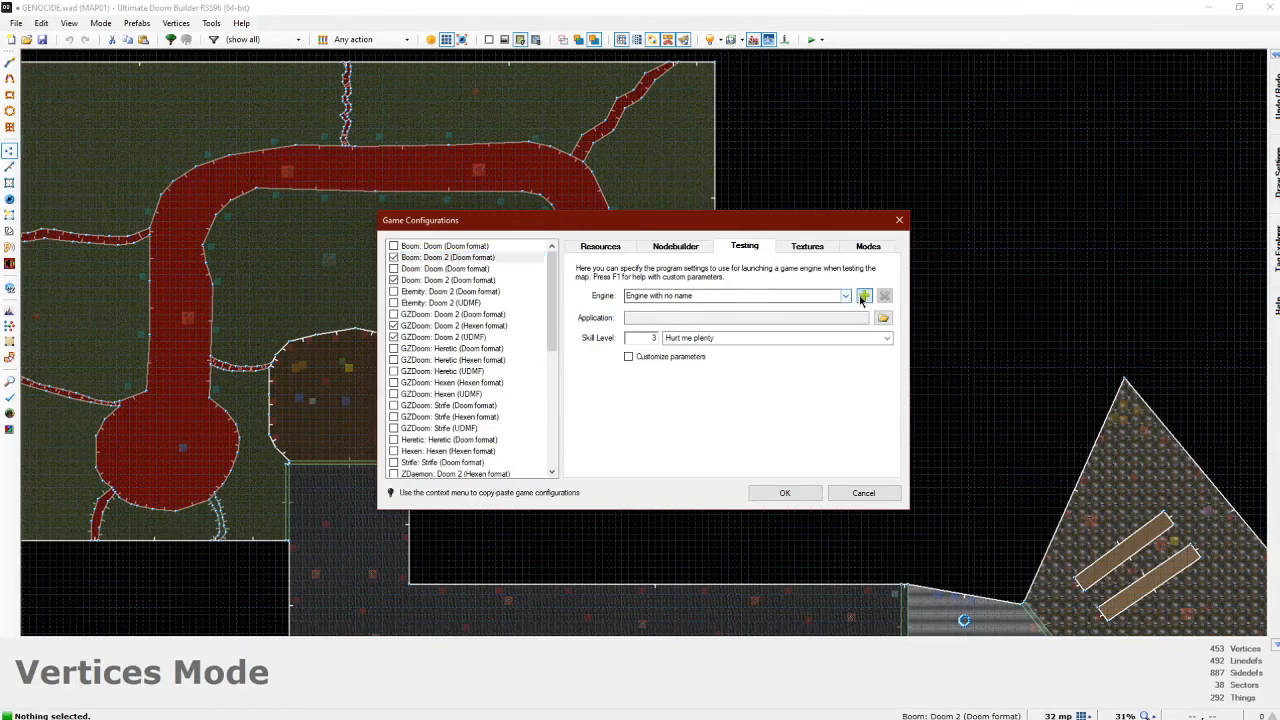
{"action": "left_click", "coordinate": [882, 317]}
{"action": "scroll", "coordinate": [438, 356], "scroll_direction": "up", "scroll_amount": 2}
{"action": "scroll", "coordinate": [440, 356], "scroll_direction": "up", "scroll_amount": 1}
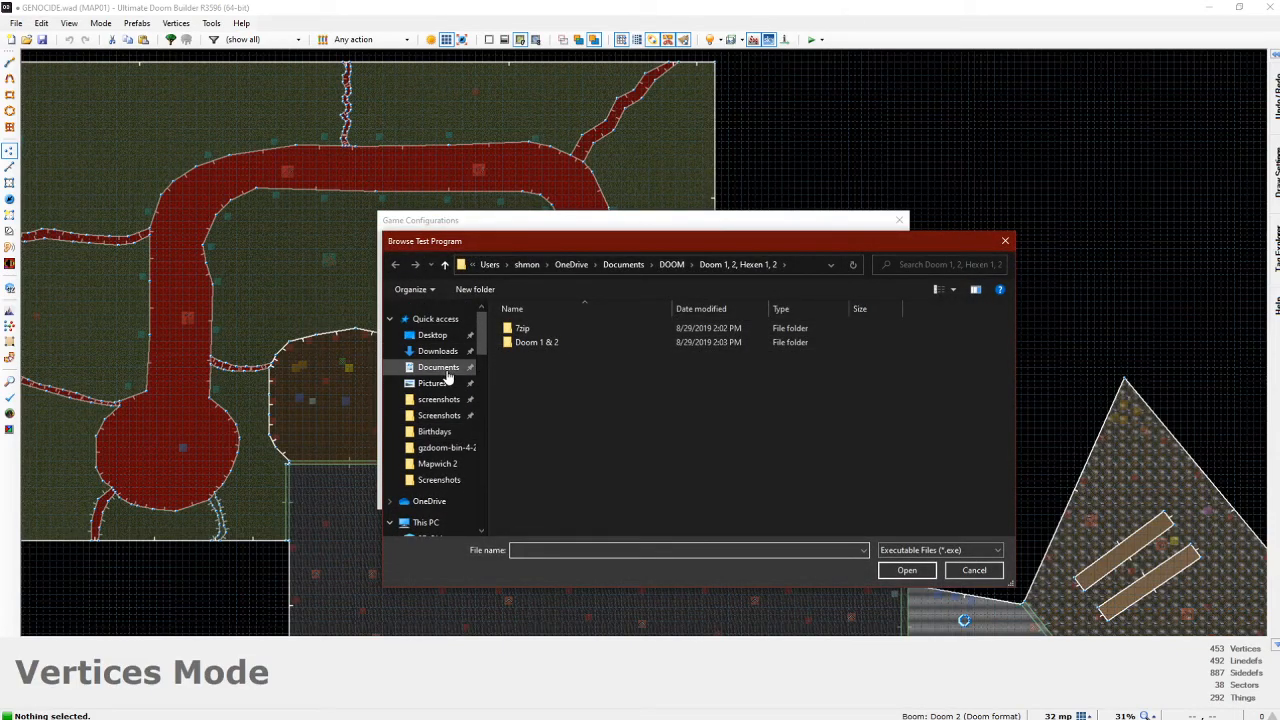
{"action": "left_click", "coordinate": [445, 368]}
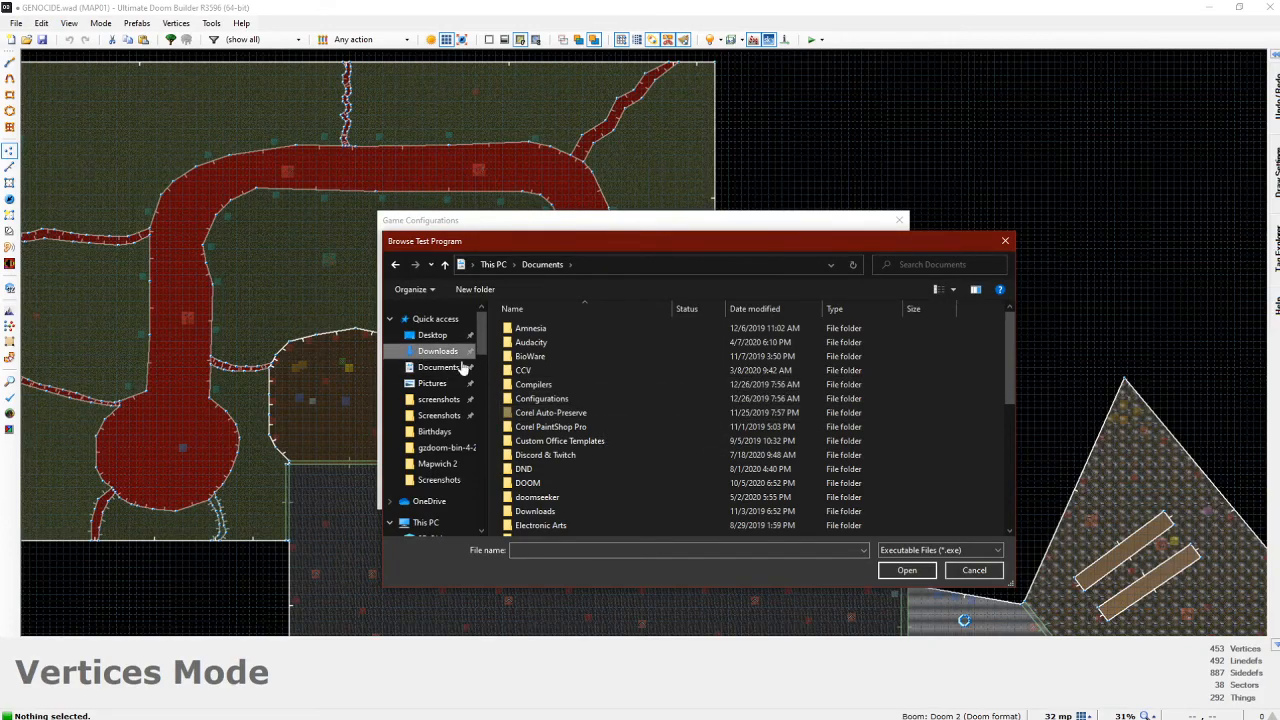
{"action": "left_click", "coordinate": [458, 353]}
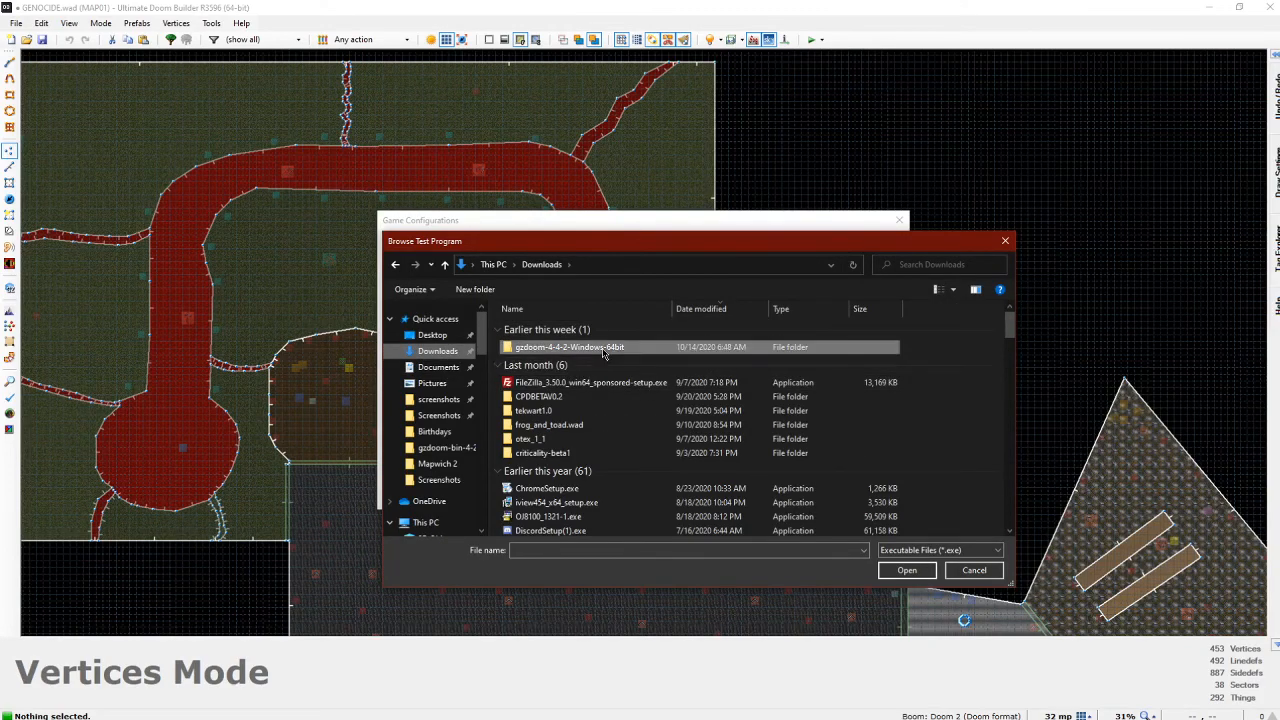
{"action": "double_click", "coordinate": [575, 347]}
{"action": "double_click", "coordinate": [540, 389]}
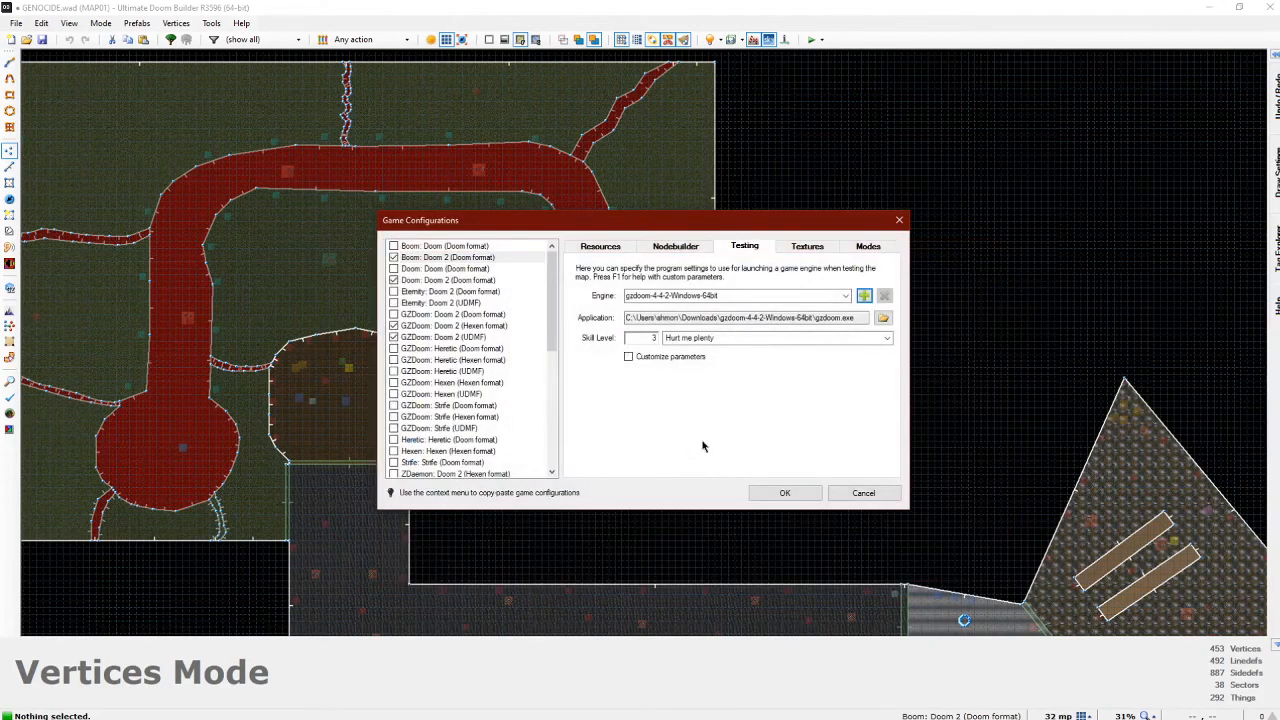
{"action": "left_click", "coordinate": [765, 492]}
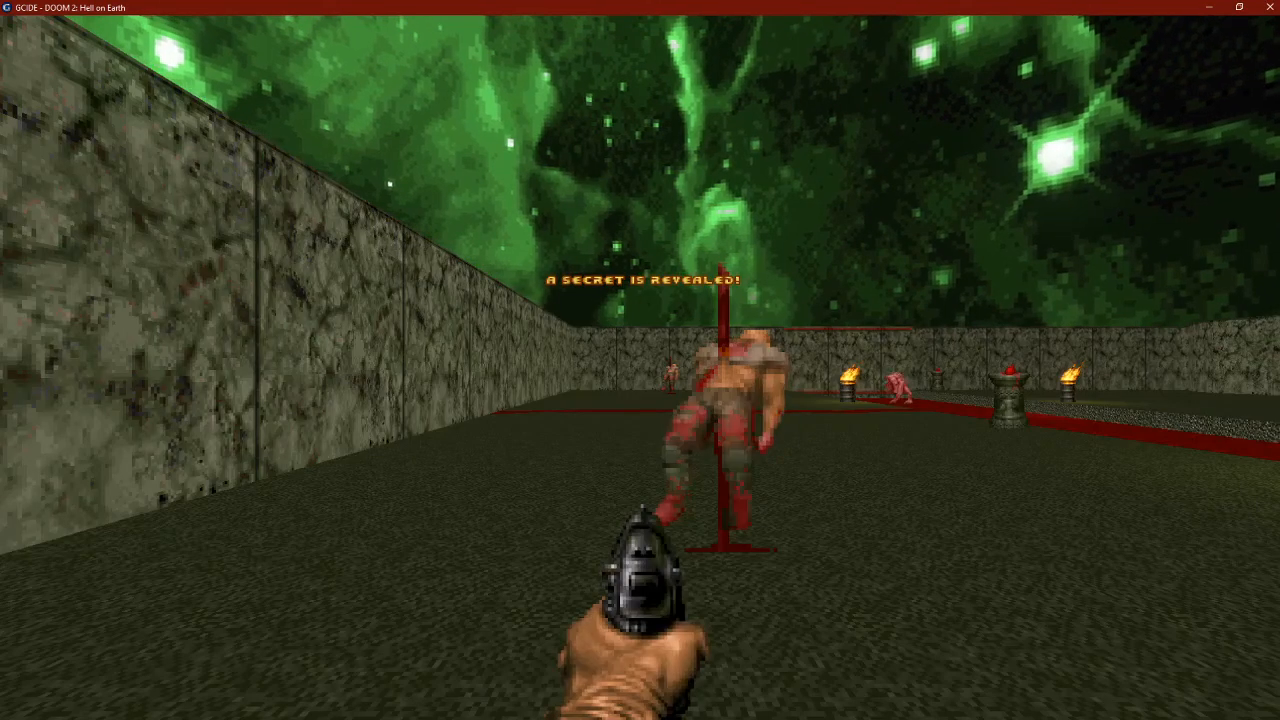
- Enable god mode with the console command "god" and look around MAP01 to examine the sky
{"action": "key", "text": "grave"}
{"action": "type", "text": "god"}
{"action": "key", "text": "Return"}
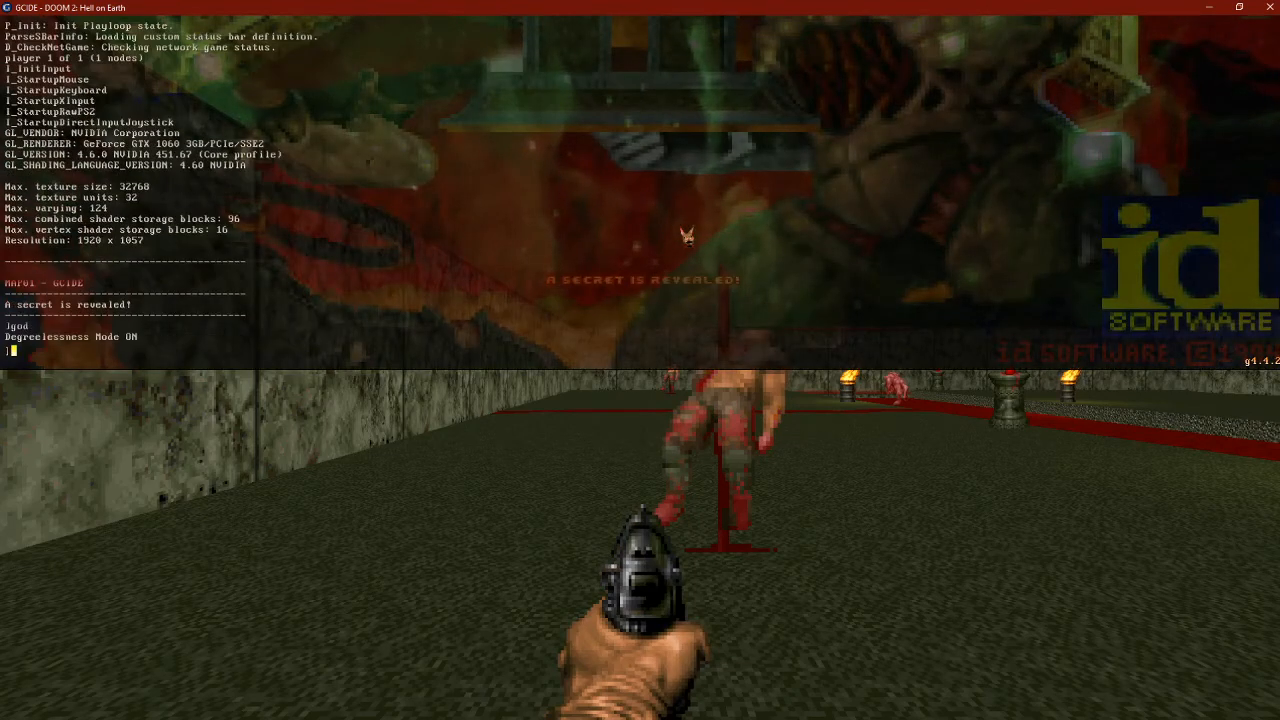
{"action": "key", "text": "grave"}
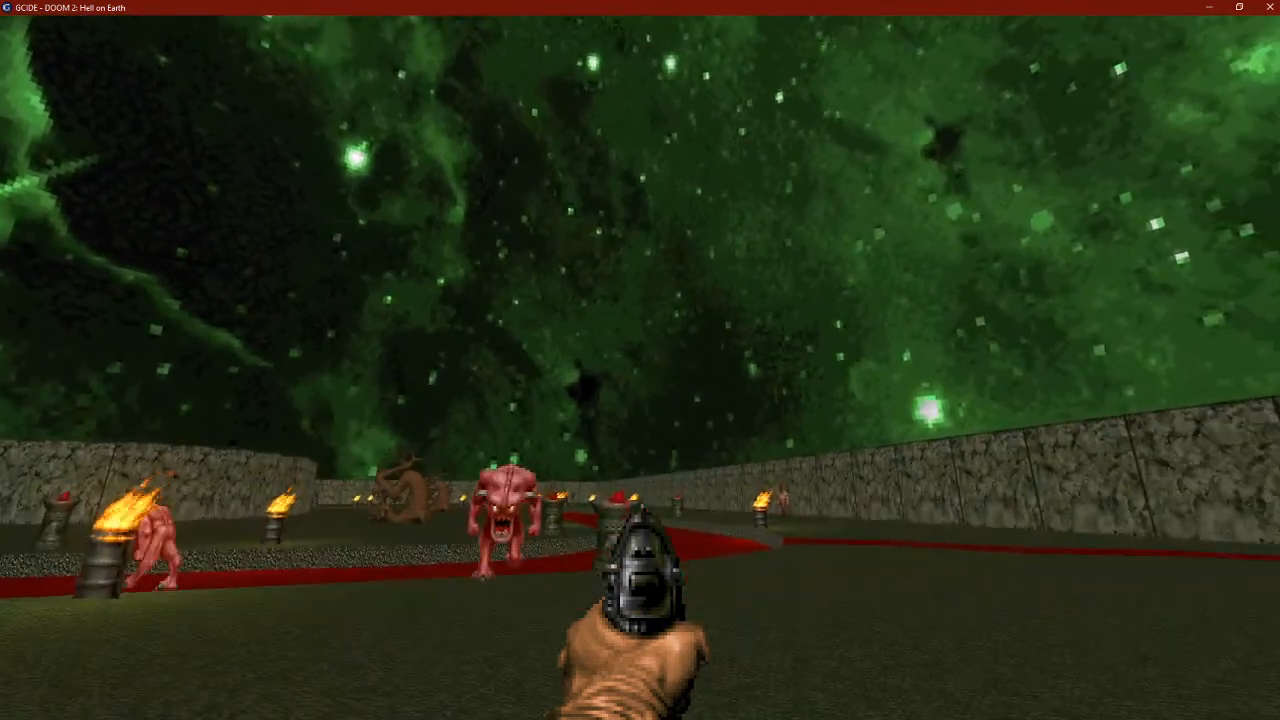
{"action": "key", "text": "d"}
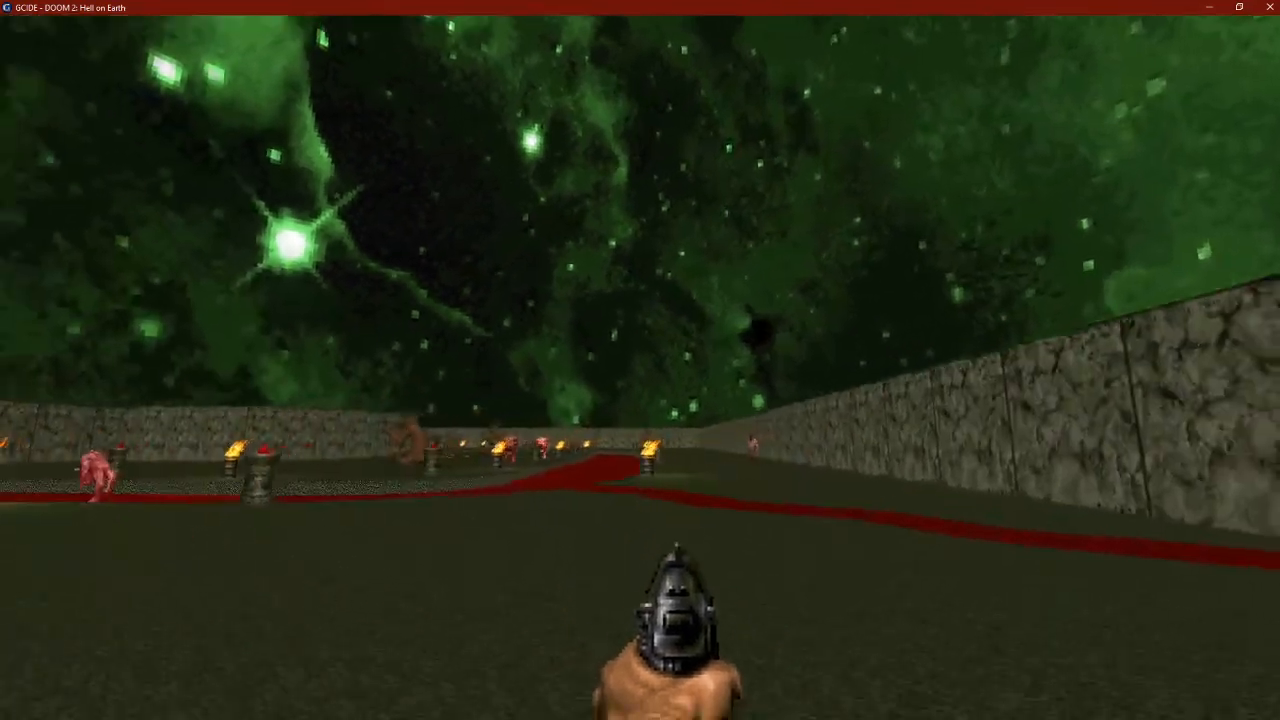
- Quit the test game and return to the map editor
{"action": "key", "text": "Escape"}
{"action": "key", "text": "Up"}
{"action": "key", "text": "Return"}
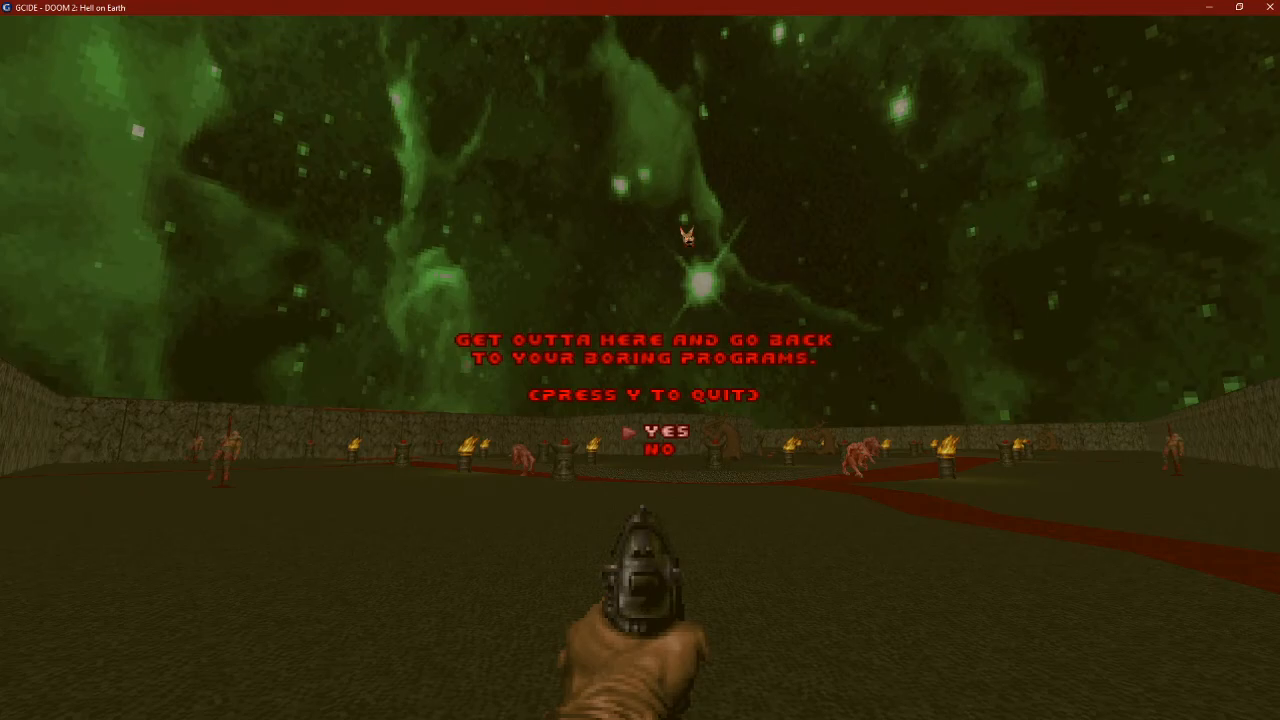
{"action": "key", "text": "Return"}
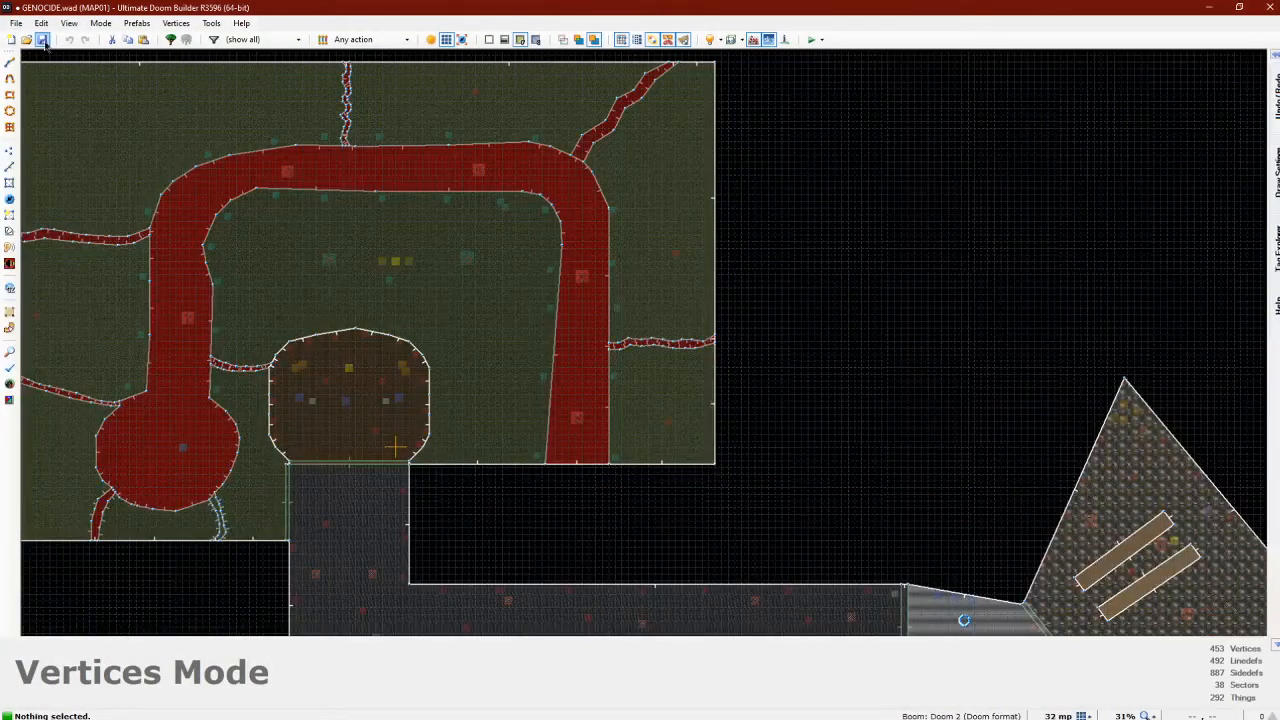
- Save MAP01 to GENOCIDE.wad and close the map in the editor
{"action": "left_click", "coordinate": [42, 40]}
{"action": "left_click", "coordinate": [16, 23]}
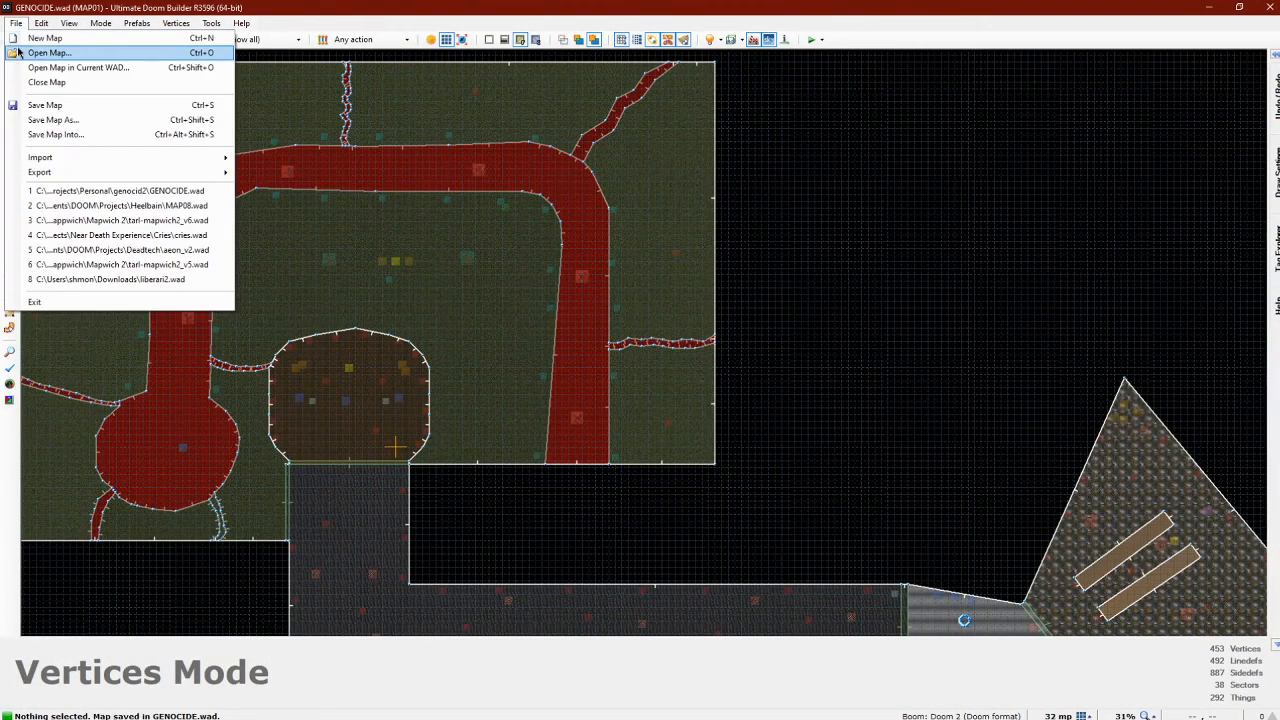
{"action": "left_click", "coordinate": [46, 82]}
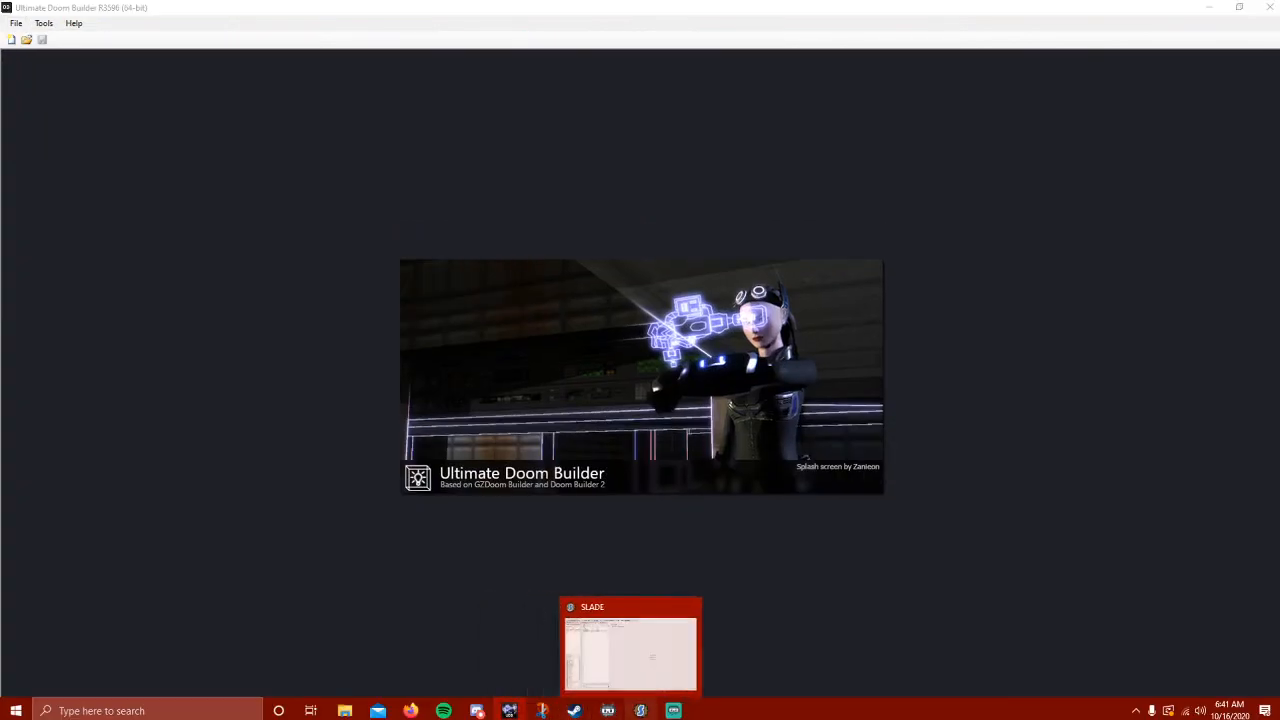
- Switch back to SLADE, reopen GENOCIDE.wad from the recent files and display its MAPINFO entry
{"action": "left_click", "coordinate": [640, 710]}
{"action": "left_click", "coordinate": [200, 61]}
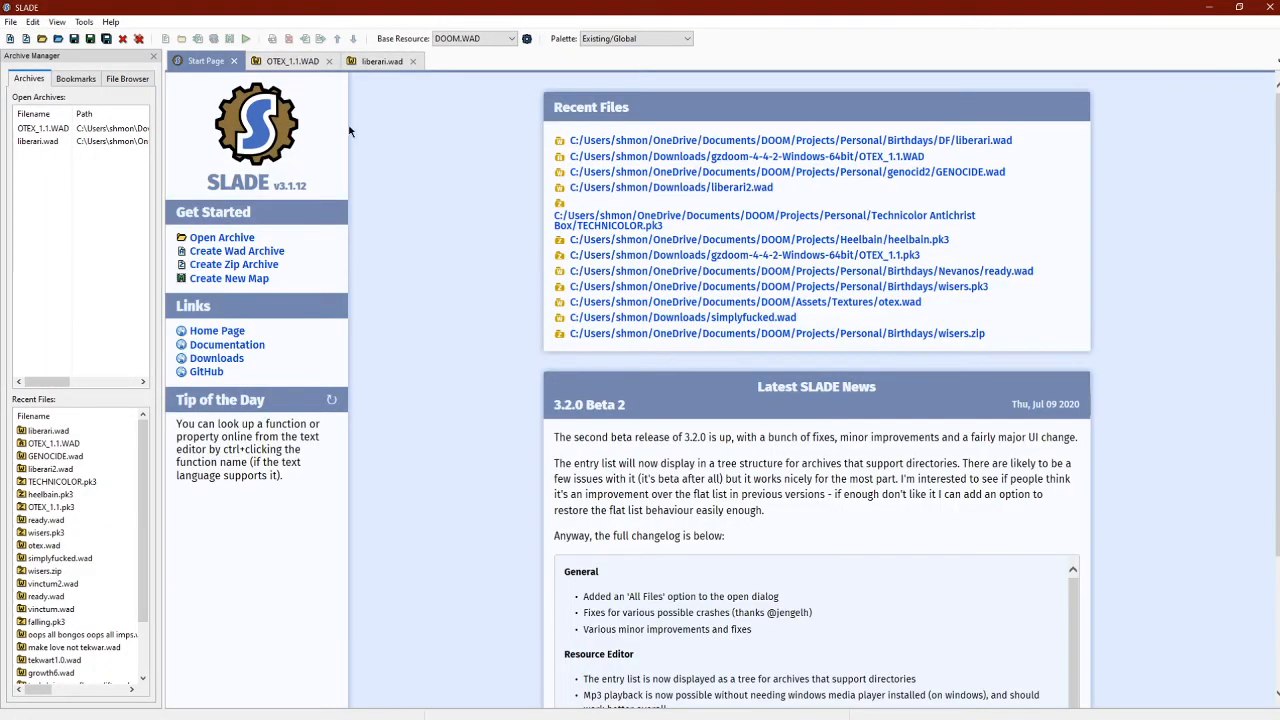
{"action": "left_click", "coordinate": [760, 172]}
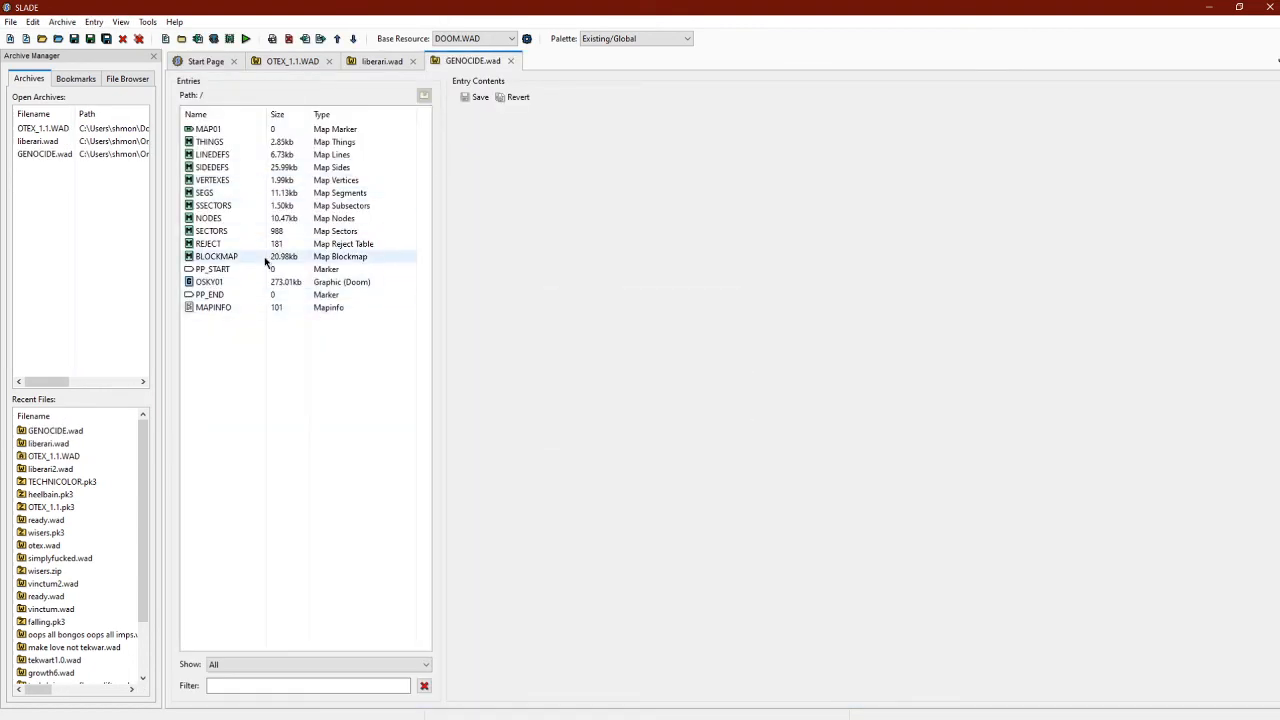
{"action": "left_click", "coordinate": [265, 307]}
- Delete the scroll value ", 0.1" after "OSKY01" in the Sky1 line and save the MAPINFO entry
{"action": "left_click", "coordinate": [610, 131]}
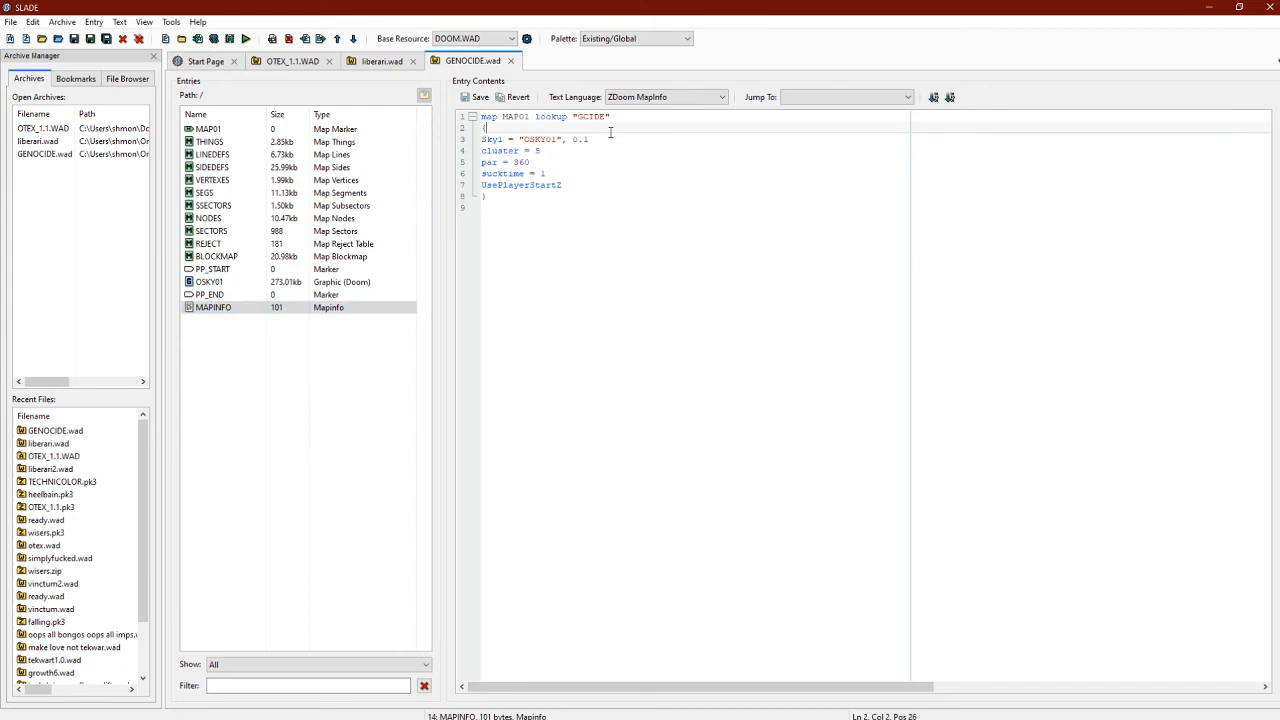
{"action": "left_click_drag", "start_coordinate": [562, 139], "coordinate": [674, 136]}
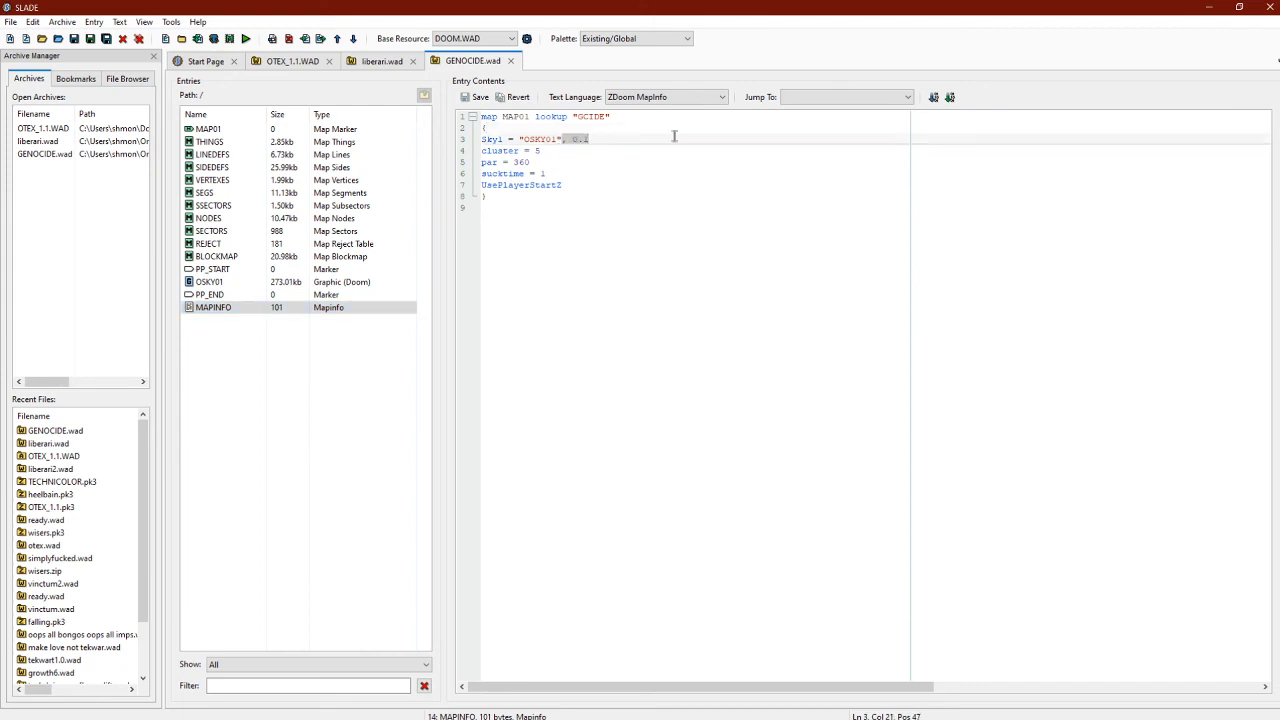
{"action": "key", "text": "BackSpace"}
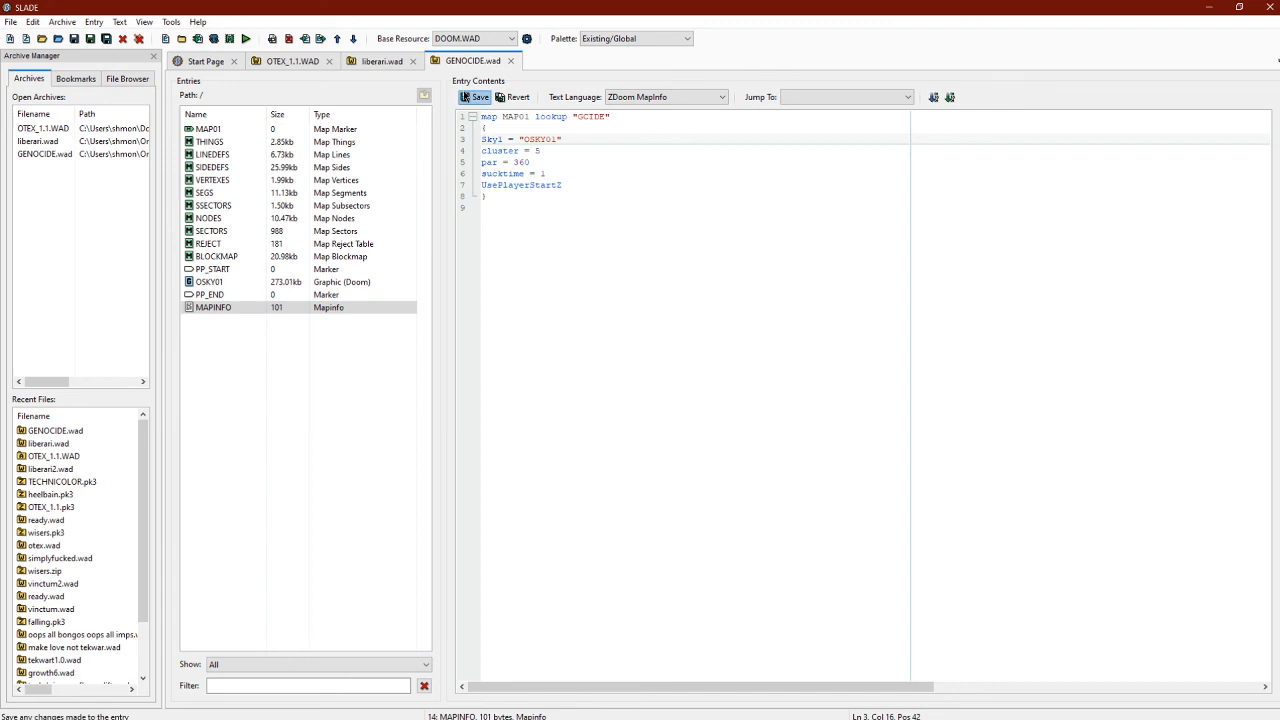
{"action": "left_click", "coordinate": [472, 97]}
{"action": "left_click", "coordinate": [637, 360]}
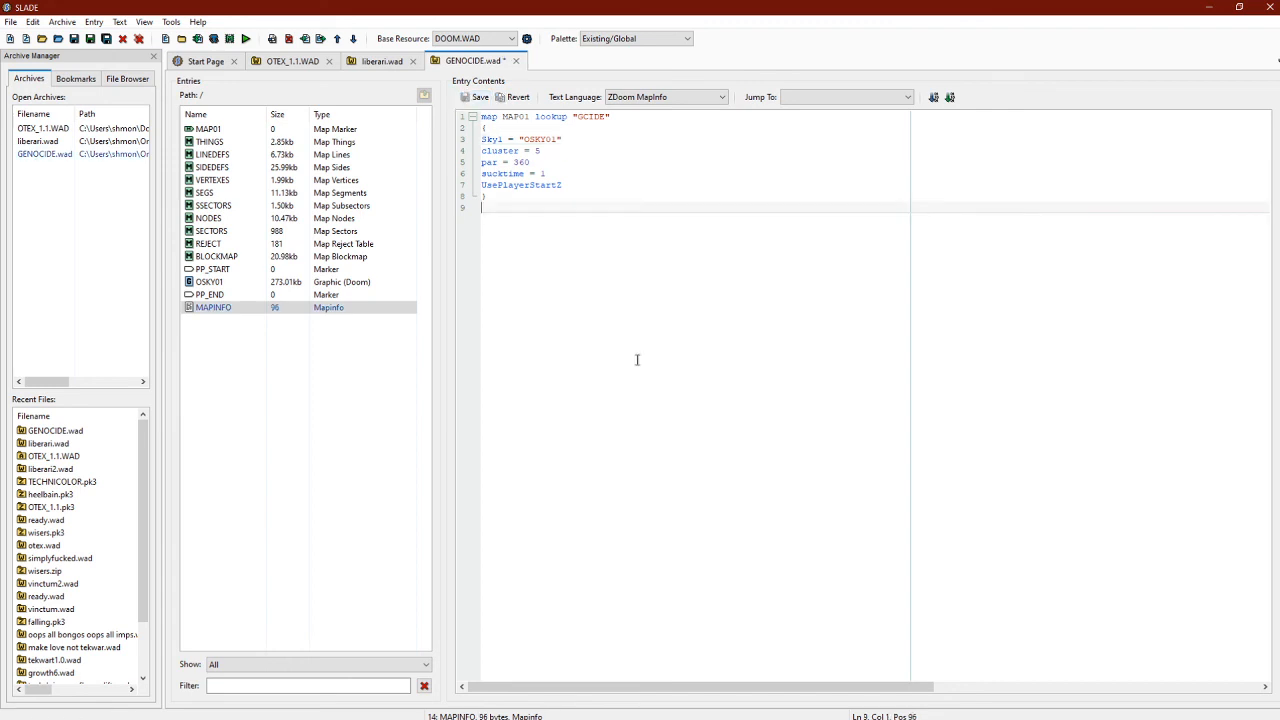